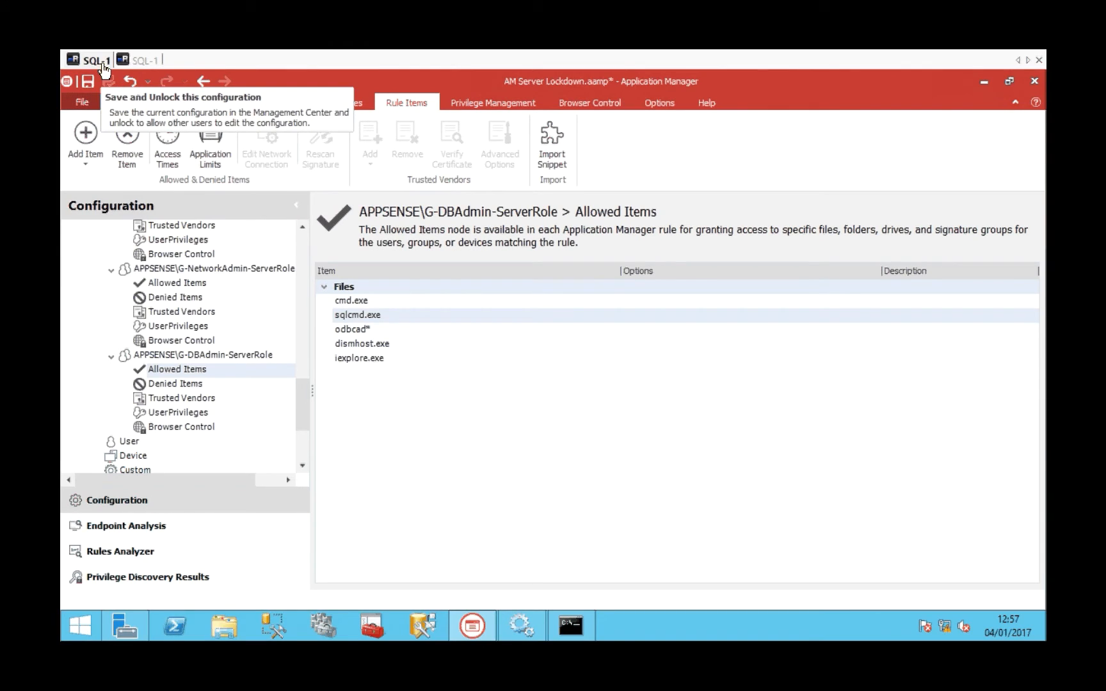
Switch to the database admin's SQL-1 session and run gpresult /r in Command Prompt to list the account's security groups.
{"action": "left_click", "coordinate": [147, 61]}
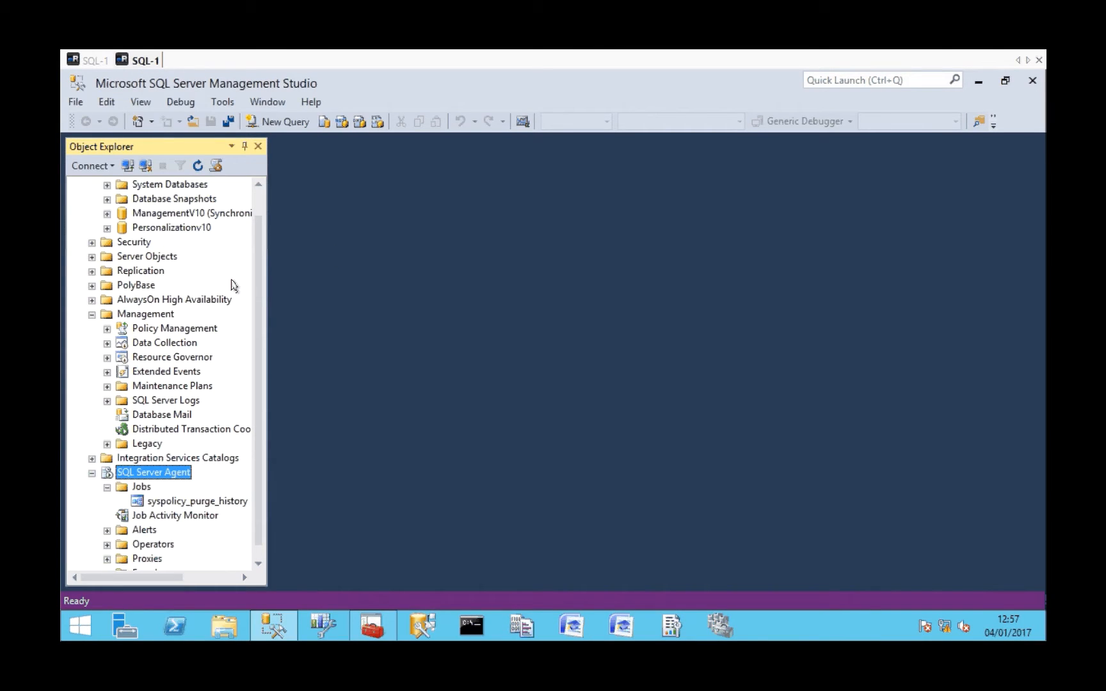
{"action": "left_click", "coordinate": [472, 625]}
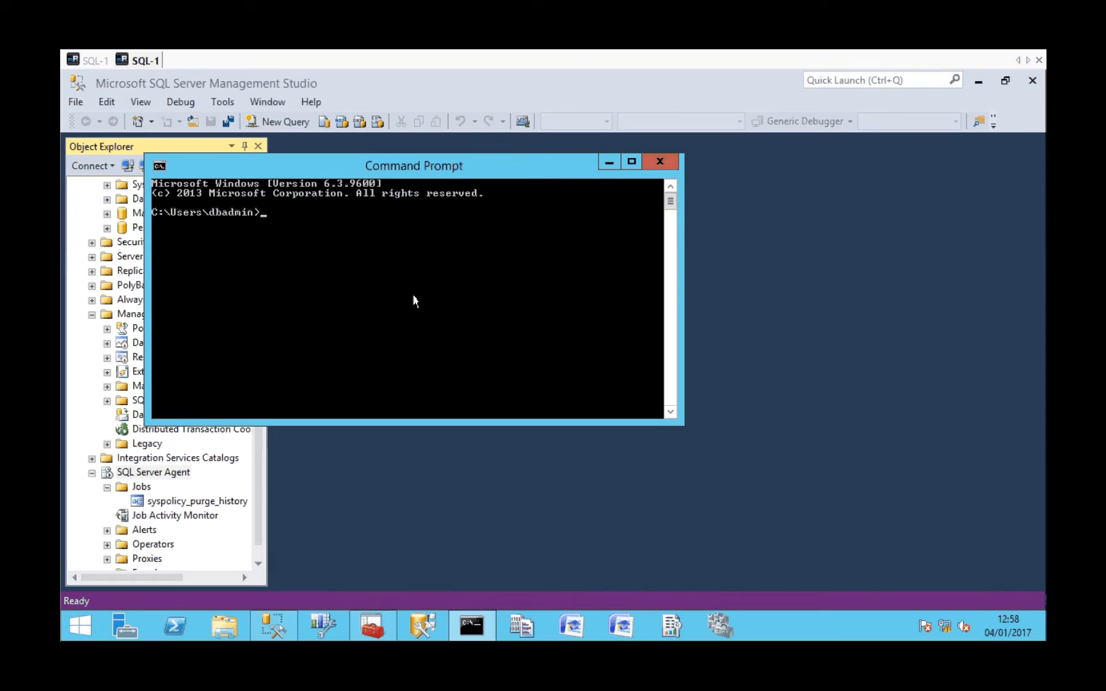
{"action": "type", "text": "gpresult /r"}
{"action": "key", "text": "Return"}
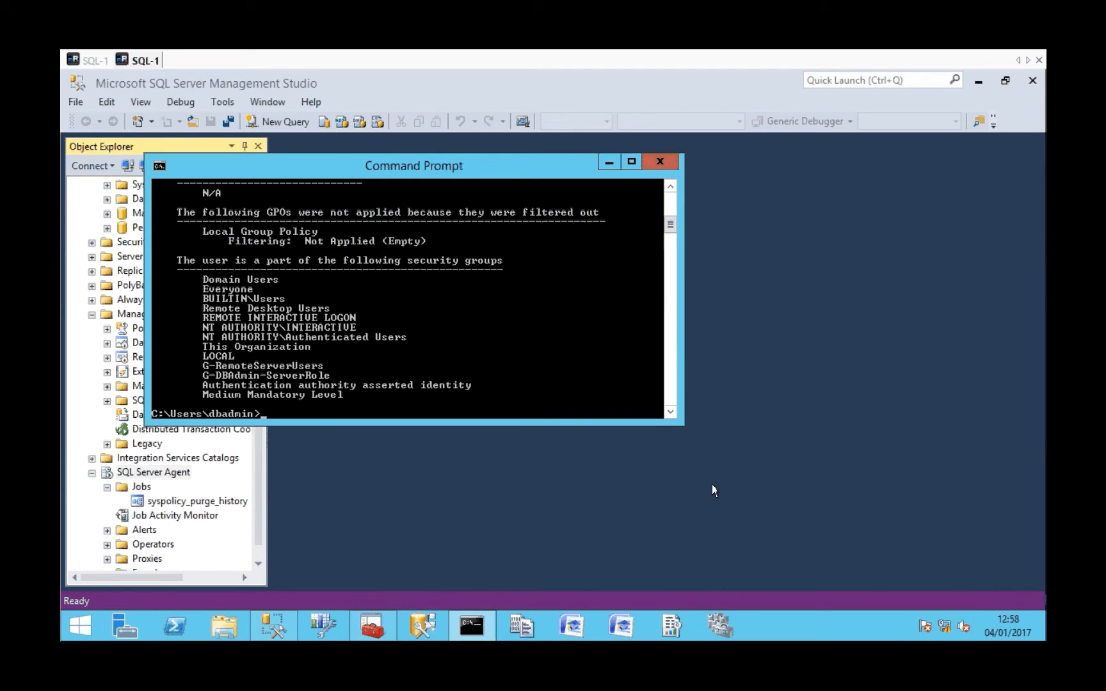
Test access to changing the system date and time, decline the administrator prompt, and clear away the open windows.
{"action": "left_click", "coordinate": [1004, 619]}
{"action": "left_click", "coordinate": [934, 581]}
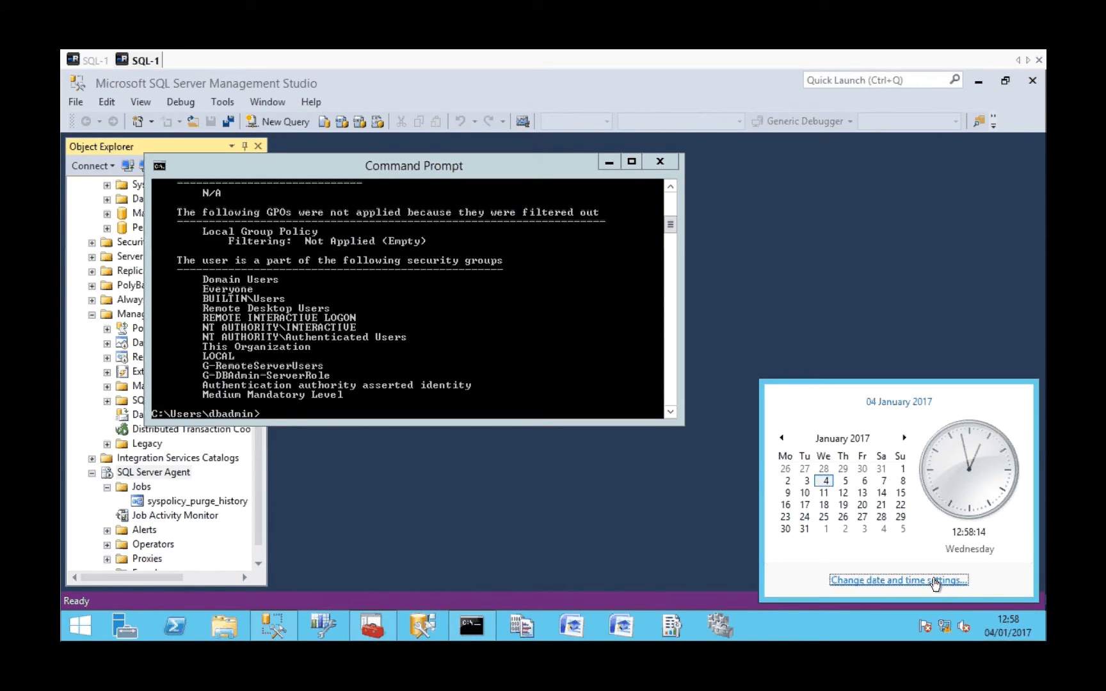
{"action": "left_click", "coordinate": [448, 341]}
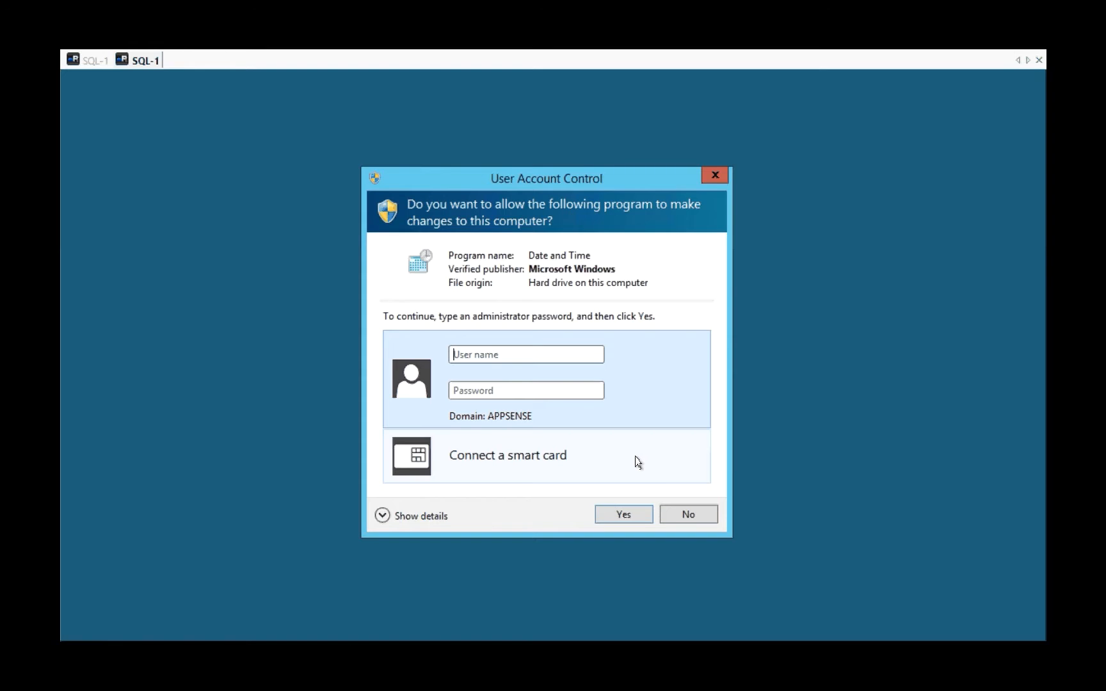
{"action": "left_click", "coordinate": [702, 516]}
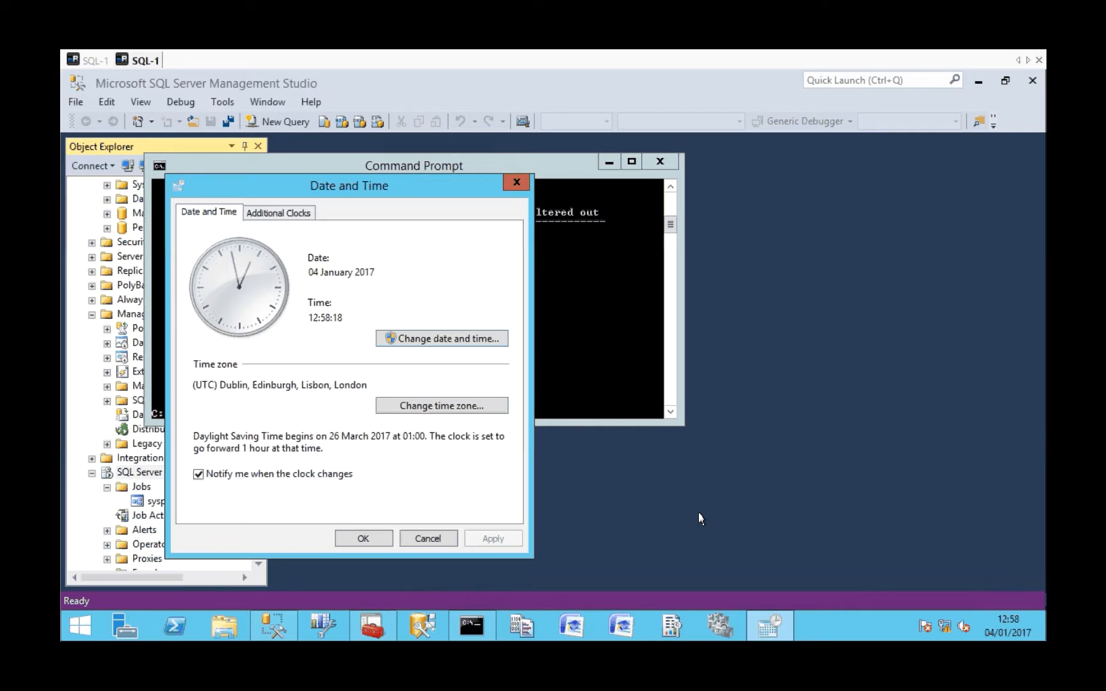
{"action": "left_click", "coordinate": [514, 177]}
{"action": "left_click", "coordinate": [608, 162]}
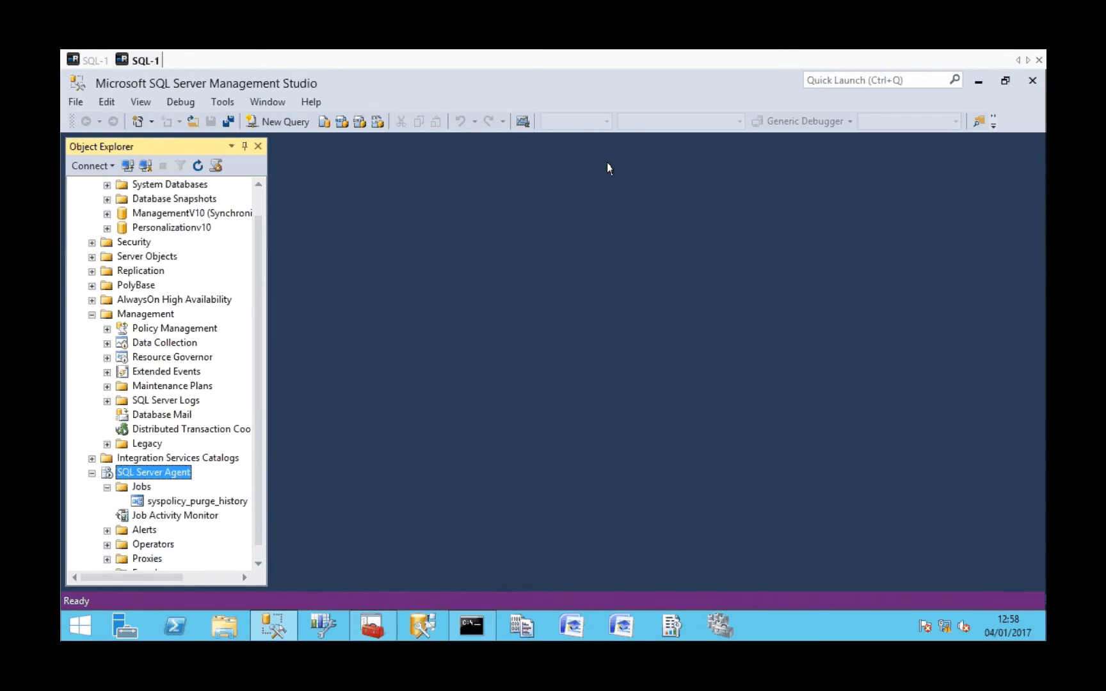
Try to stop SQL Server Agent from Object Explorer, declining the elevation request and dismissing the resulting message.
{"action": "right_click", "coordinate": [146, 476]}
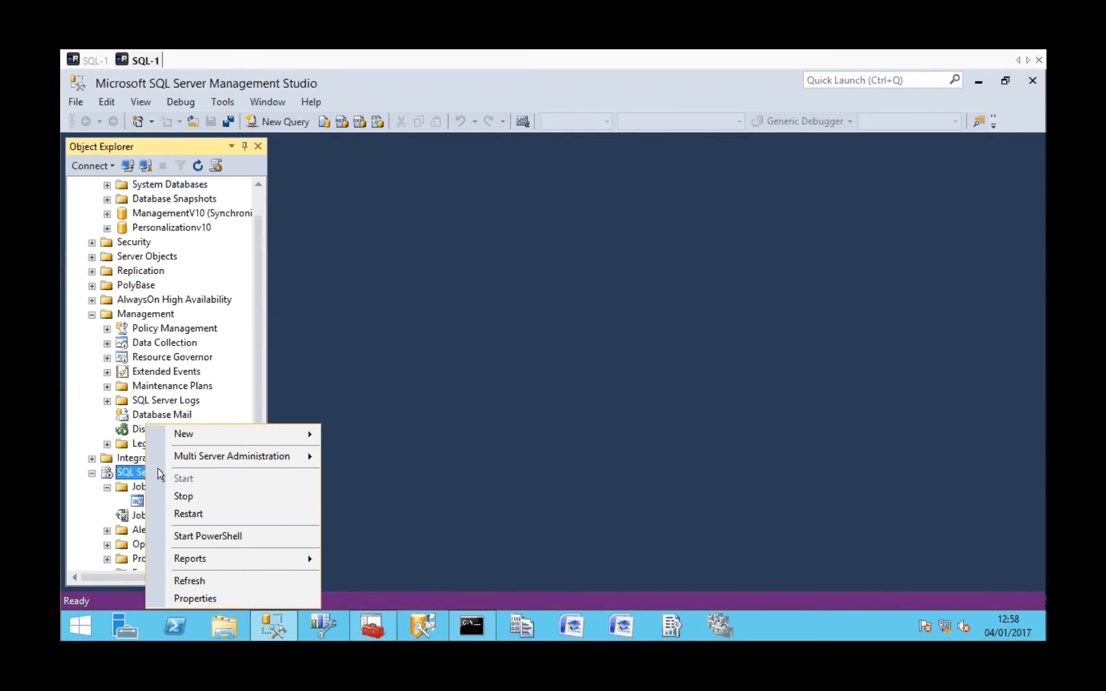
{"action": "left_click", "coordinate": [198, 497]}
{"action": "left_click", "coordinate": [686, 514]}
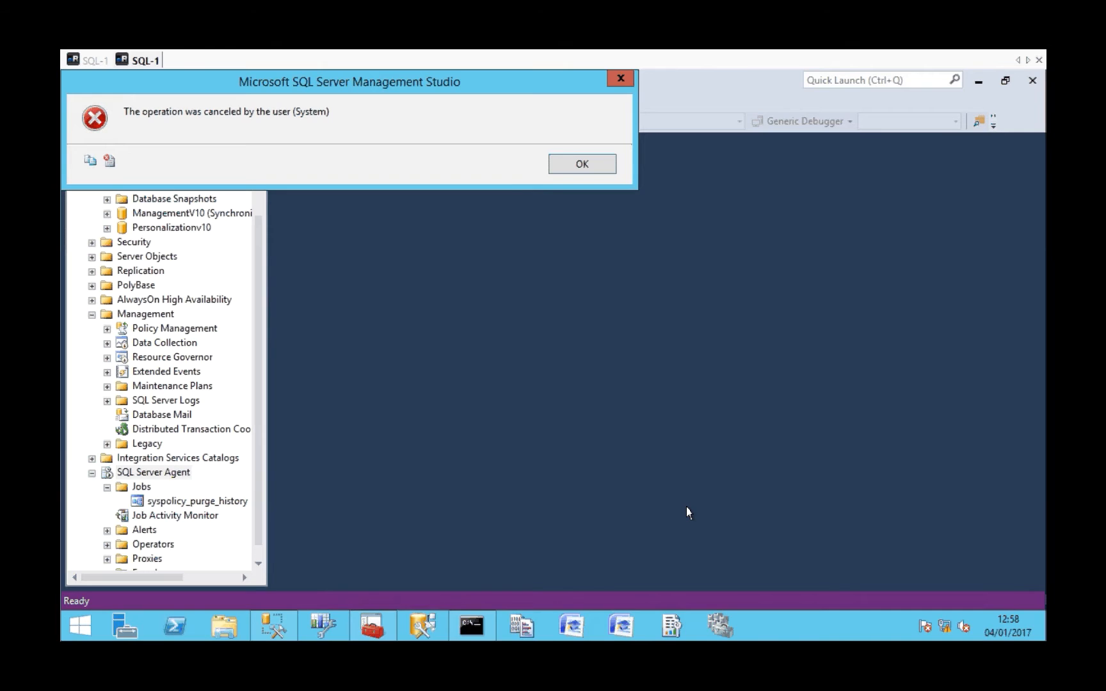
{"action": "left_click", "coordinate": [588, 168]}
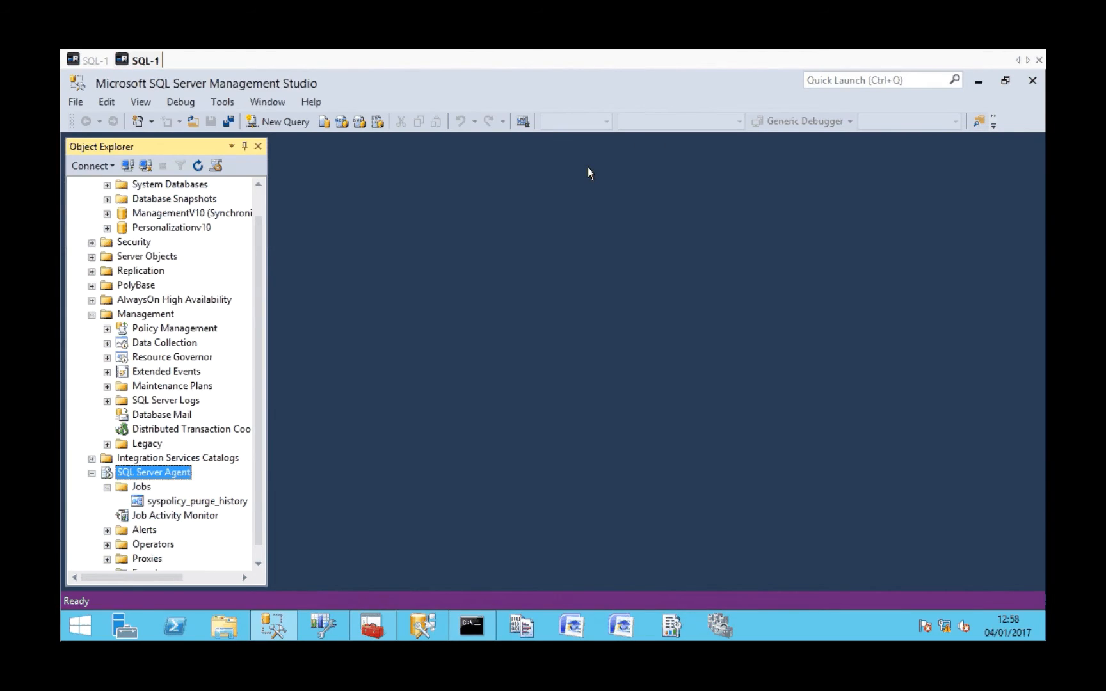
Try to stop the SQL Server (SQL1) service in Sql Server Configuration Manager, agreeing to stop its dependent services too.
{"action": "left_click", "coordinate": [371, 627]}
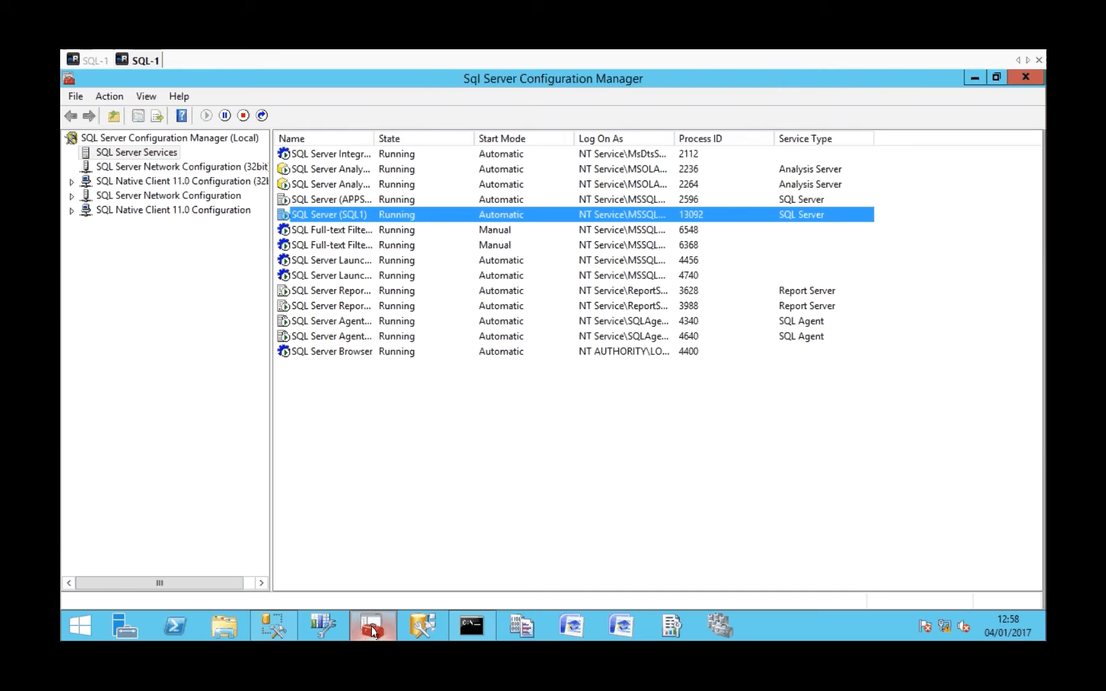
{"action": "right_click", "coordinate": [328, 215]}
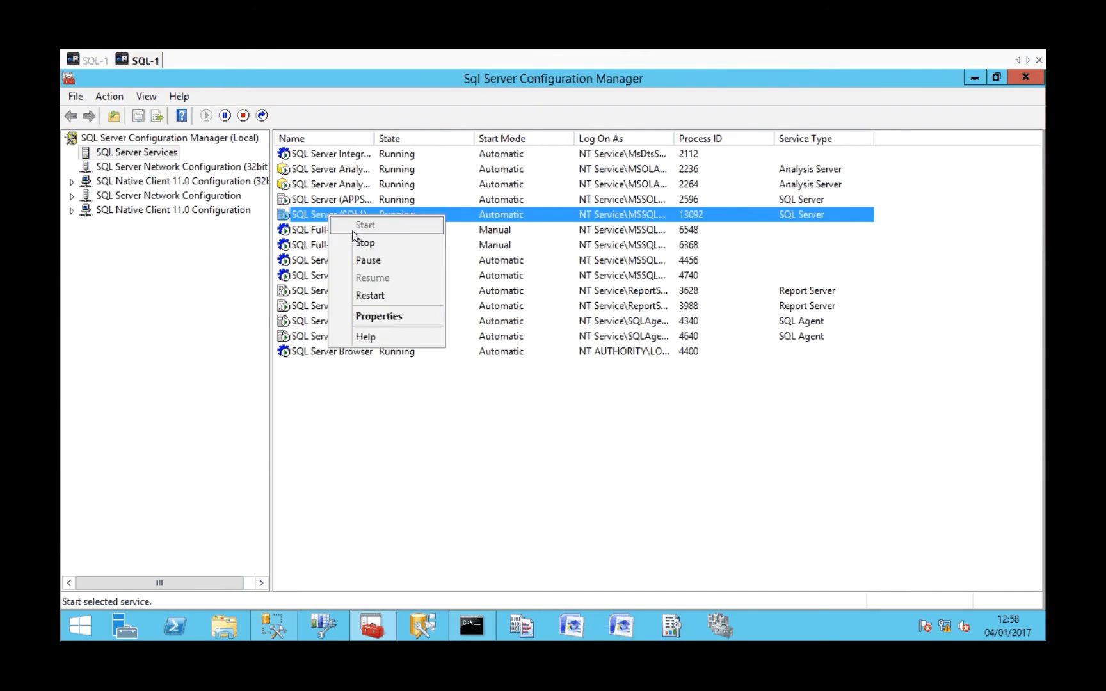
{"action": "left_click", "coordinate": [356, 241]}
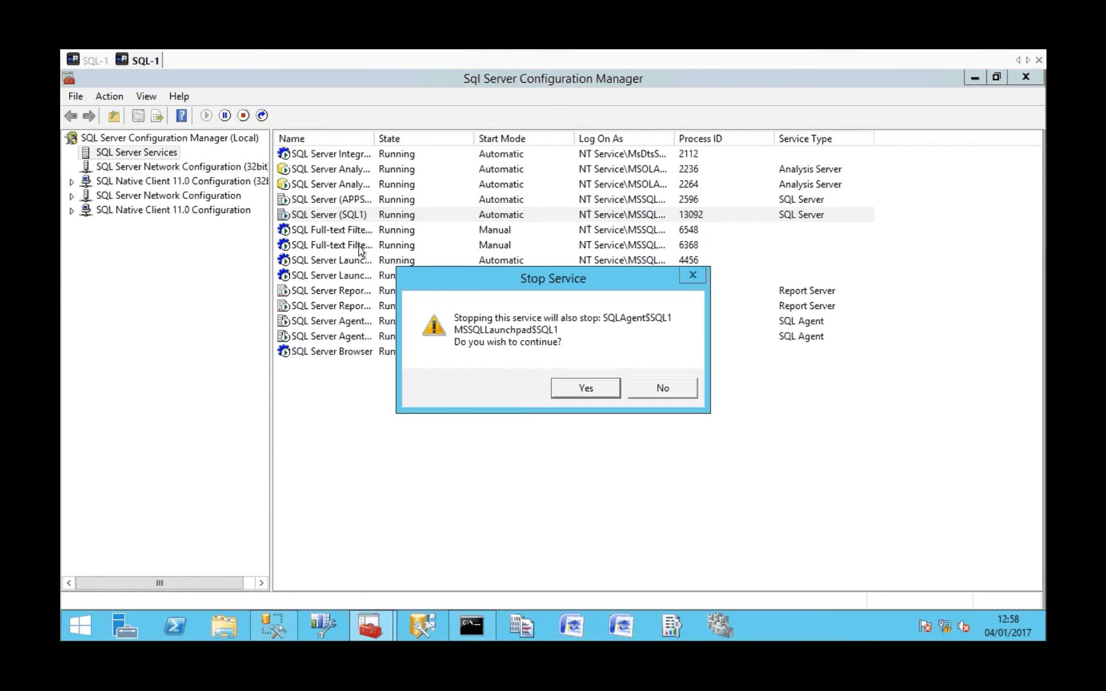
{"action": "left_click", "coordinate": [576, 386]}
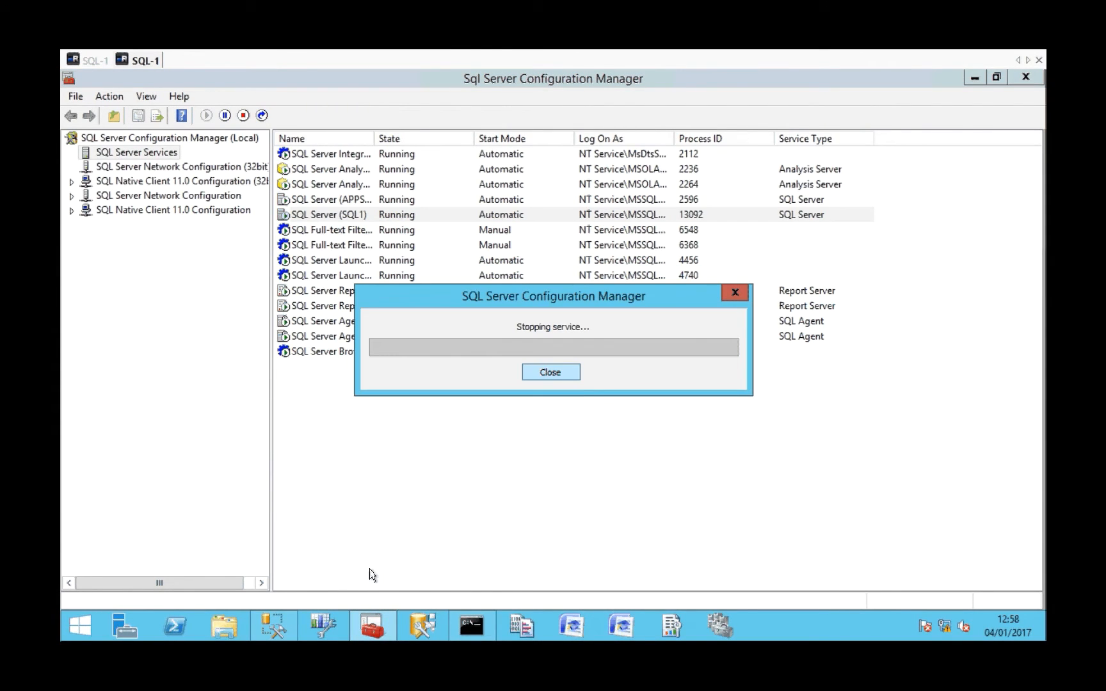
Launch Reporting Services Configuration Manager, examine the details of its unhandled exception, and dismiss the error.
{"action": "left_click", "coordinate": [672, 625]}
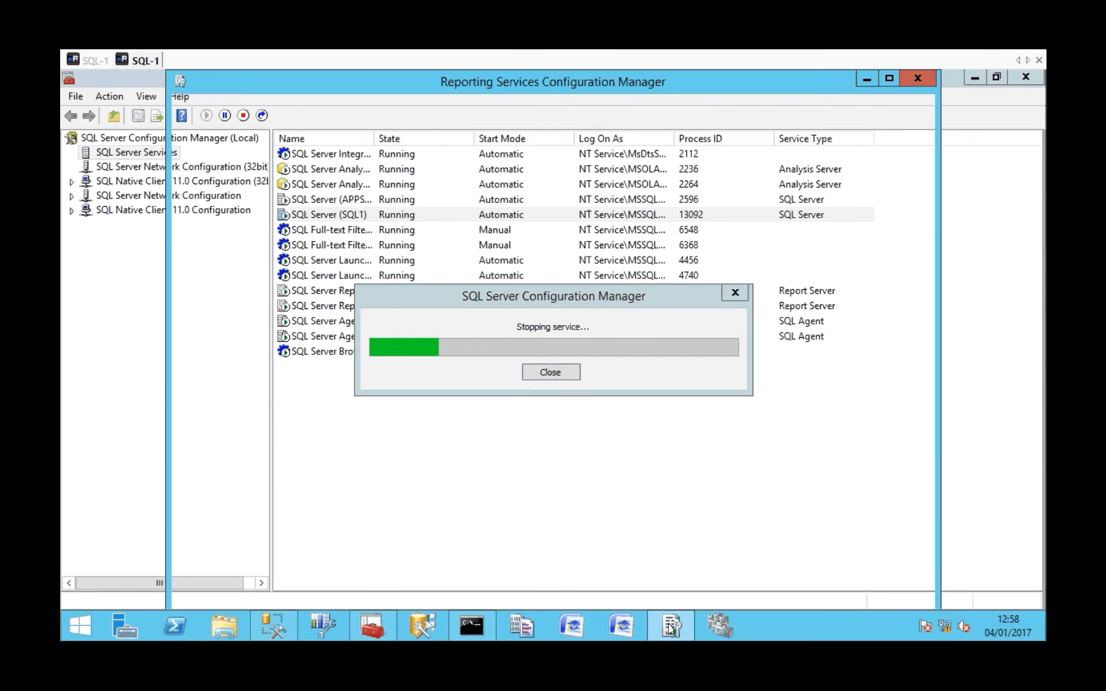
{"action": "left_click", "coordinate": [633, 438]}
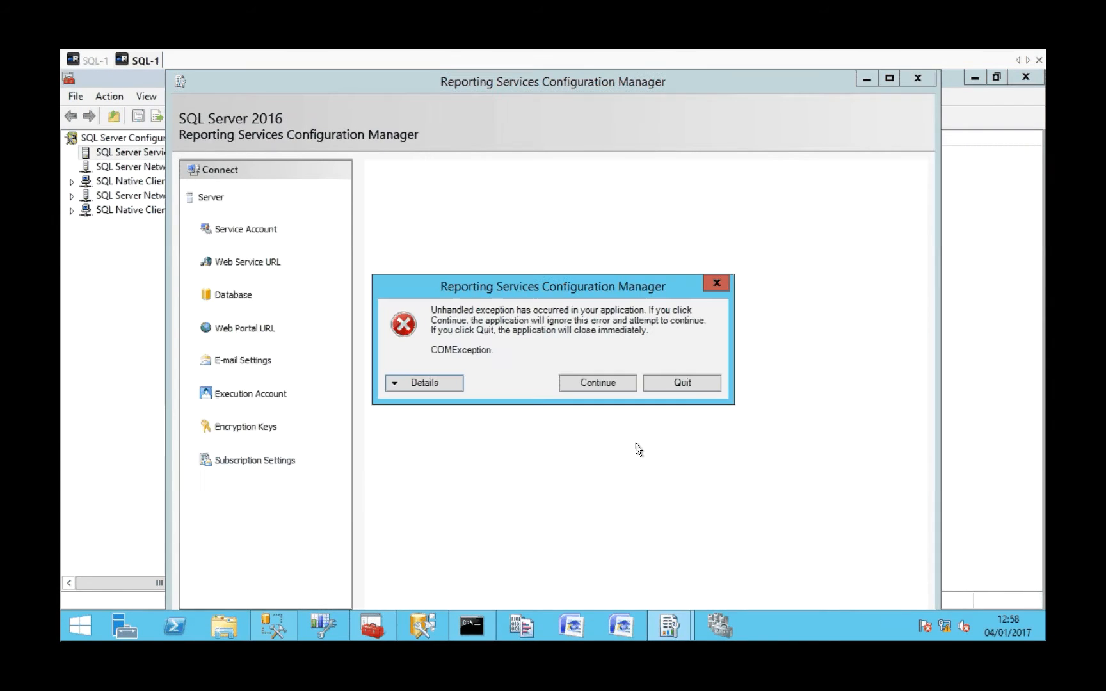
{"action": "left_click", "coordinate": [418, 382]}
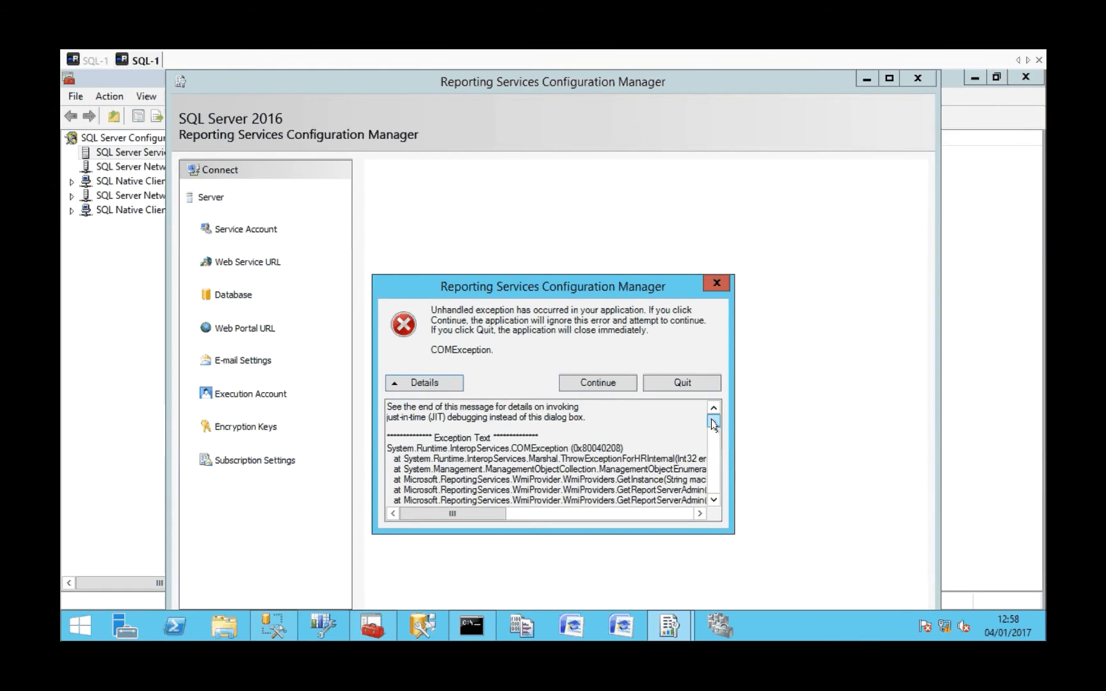
{"action": "left_click_drag", "start_coordinate": [713, 424], "coordinate": [714, 469]}
{"action": "left_click", "coordinate": [717, 282]}
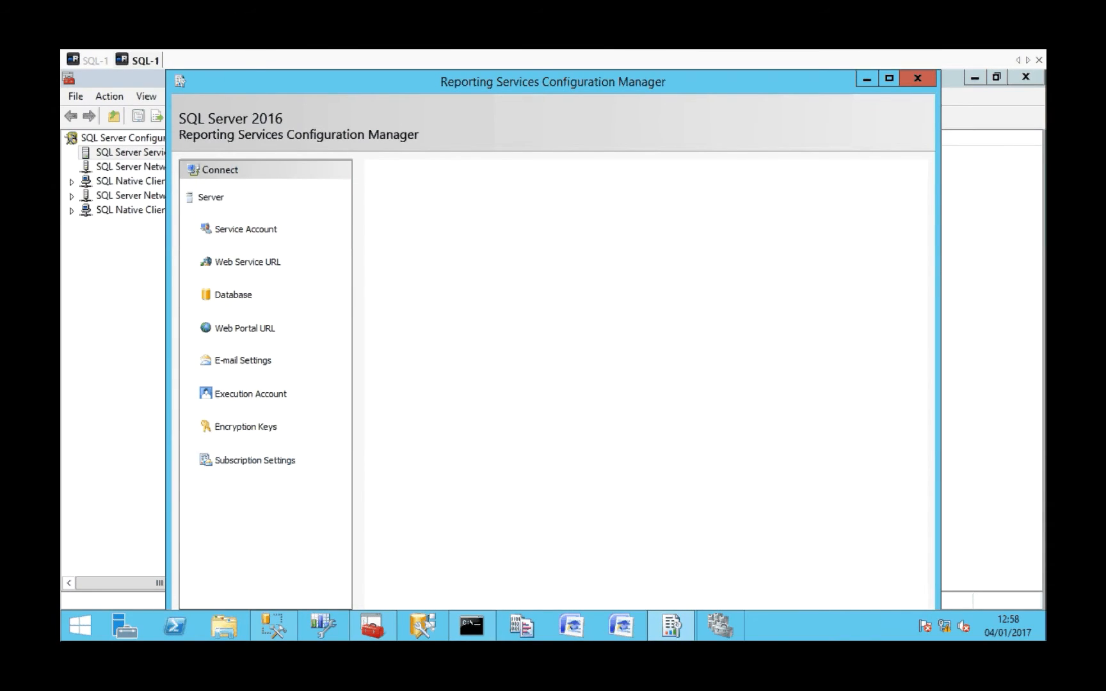
Launch Failover Cluster Manager, examine its launch error details, then dismiss the error and minimize the window.
{"action": "left_click", "coordinate": [736, 617]}
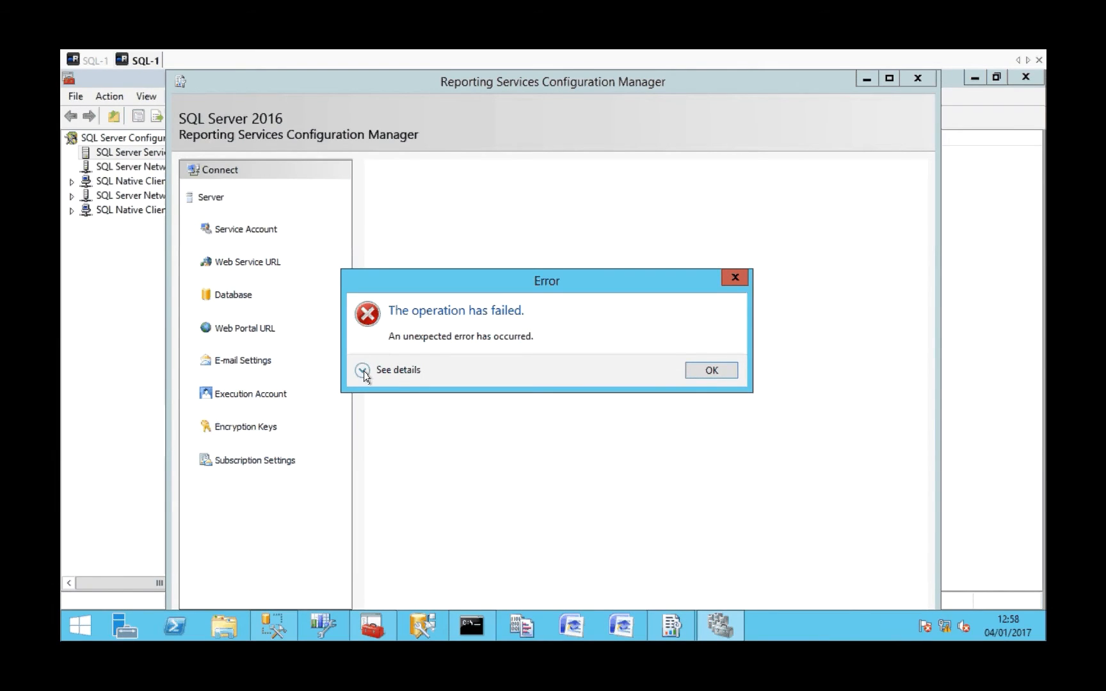
{"action": "left_click", "coordinate": [363, 372]}
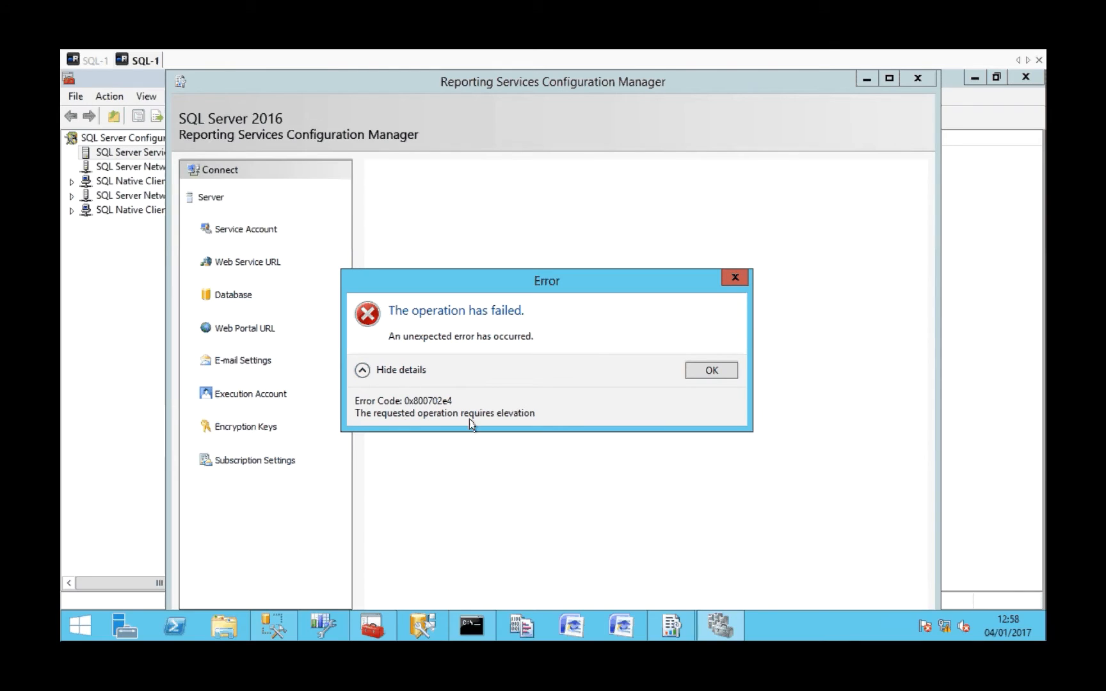
{"action": "left_click", "coordinate": [727, 370]}
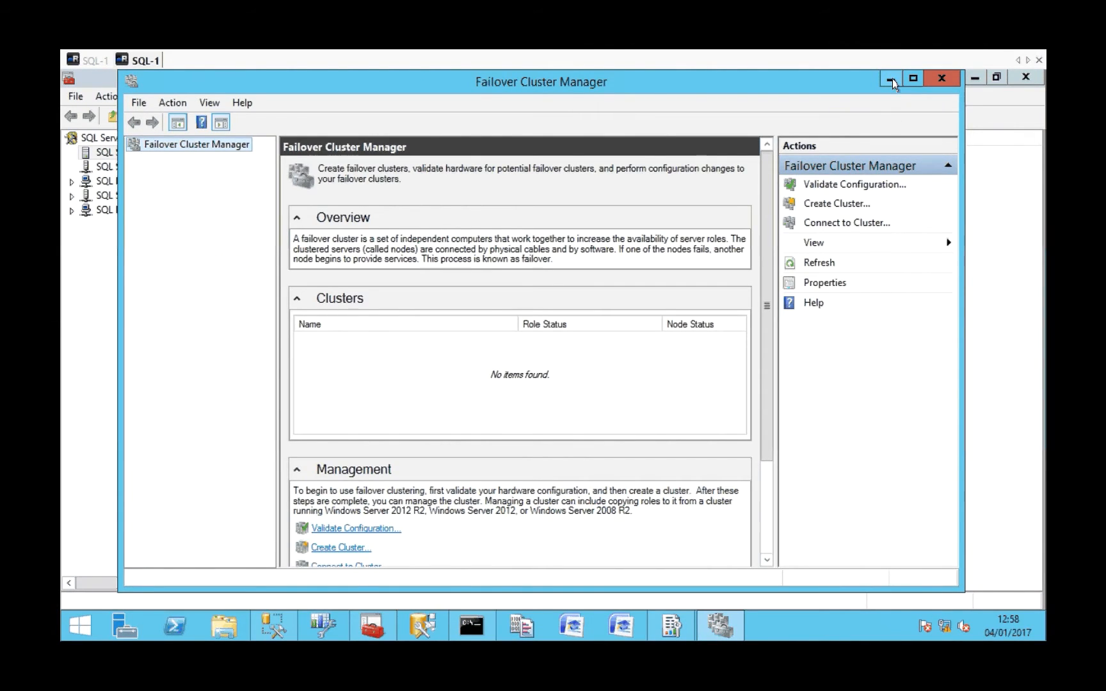
{"action": "left_click", "coordinate": [890, 79]}
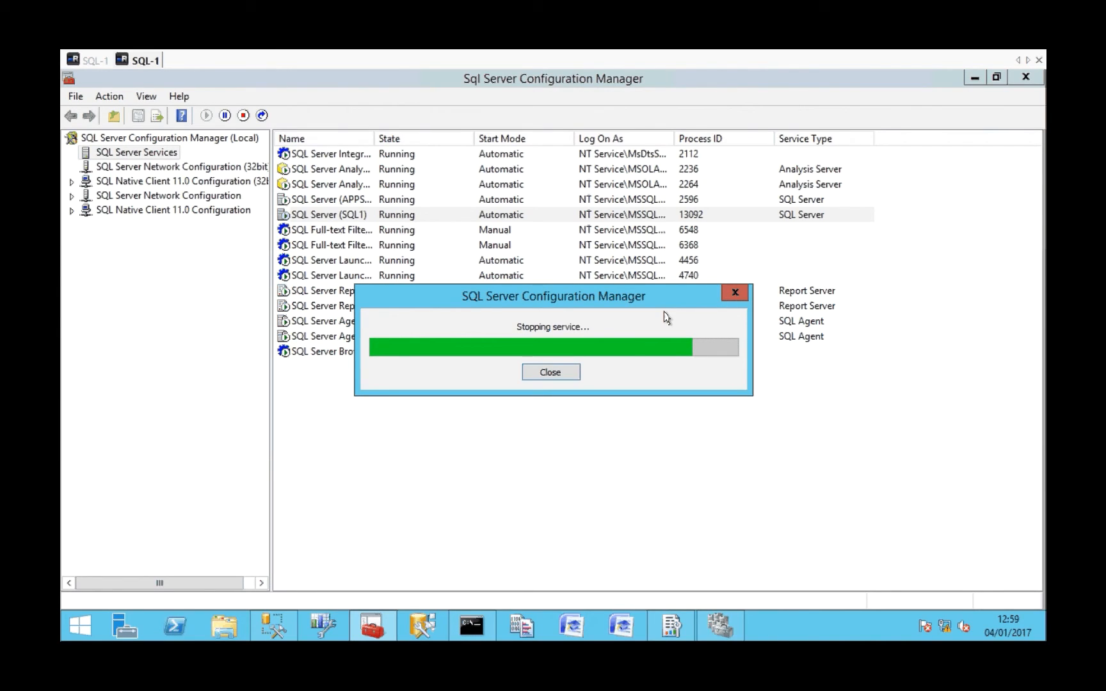
Return to Application Manager in the other SQL-1 session and review the G-DBAdmin-ServerRole user privileges for applications and system controls.
{"action": "left_click", "coordinate": [94, 61]}
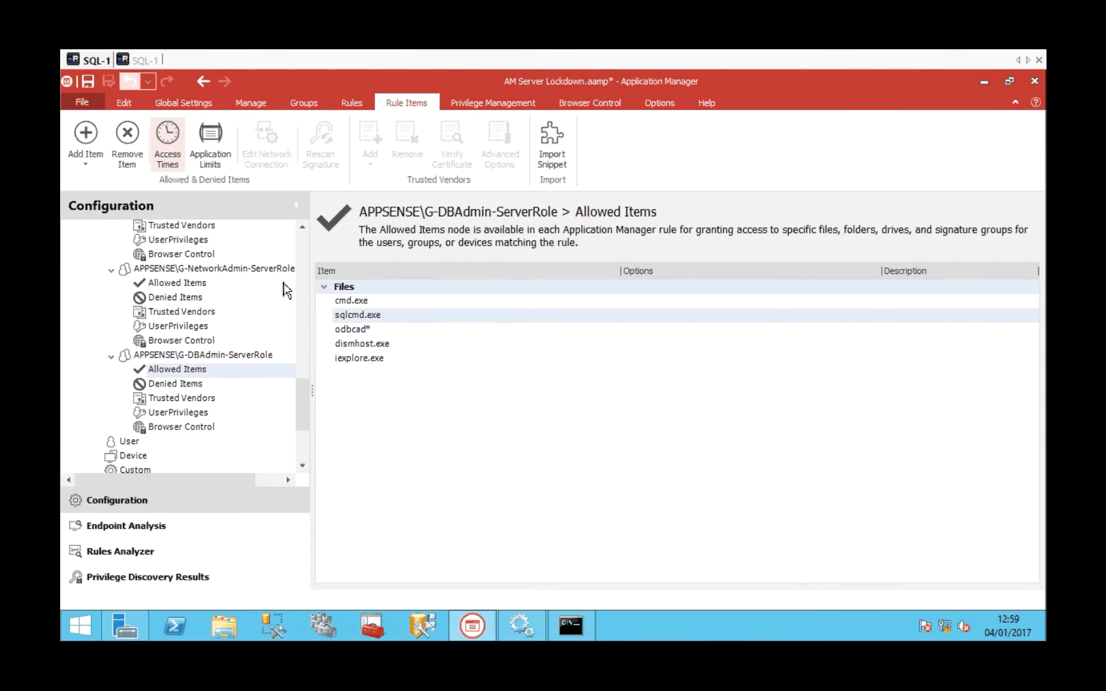
{"action": "left_click", "coordinate": [186, 413]}
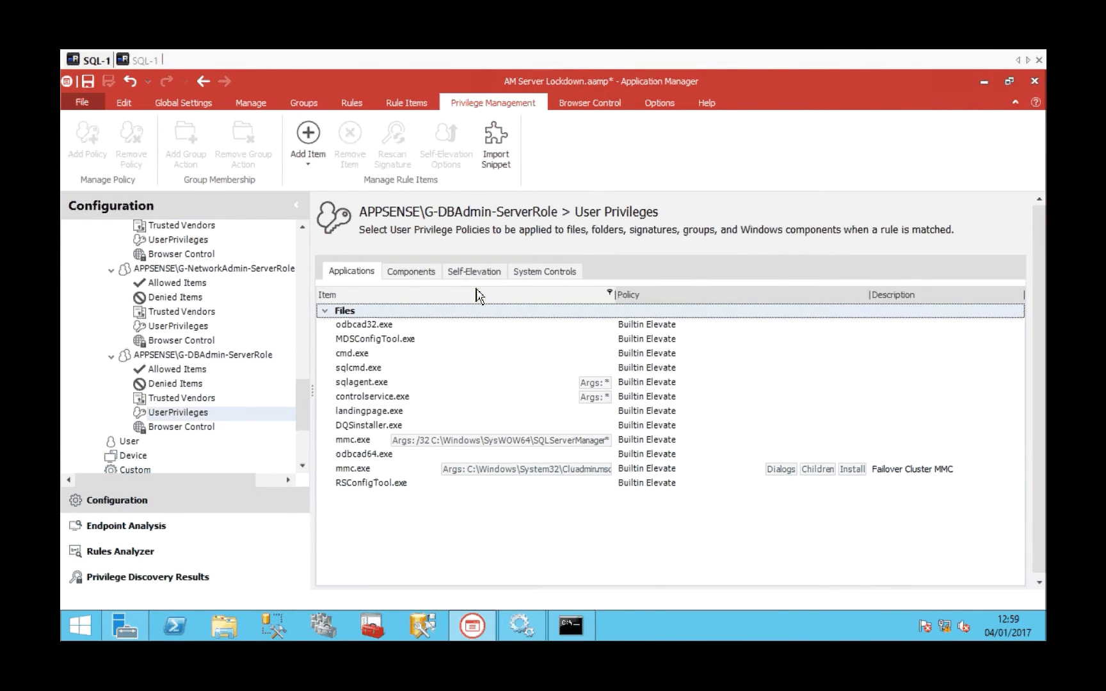
{"action": "left_click", "coordinate": [554, 272]}
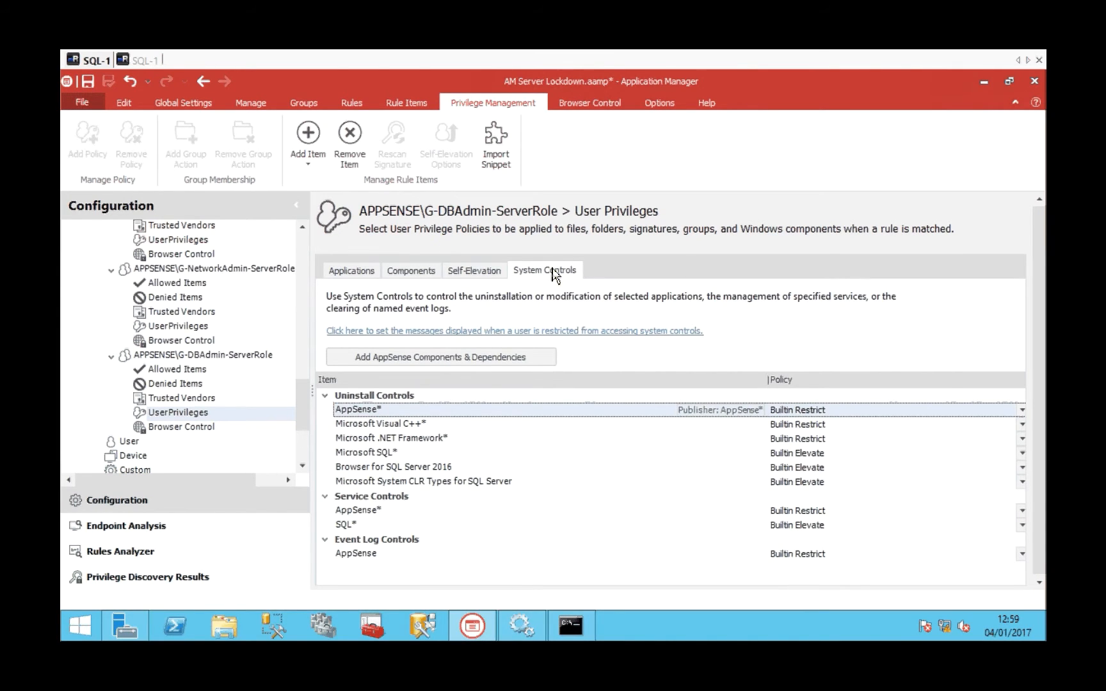
{"action": "left_click", "coordinate": [368, 275]}
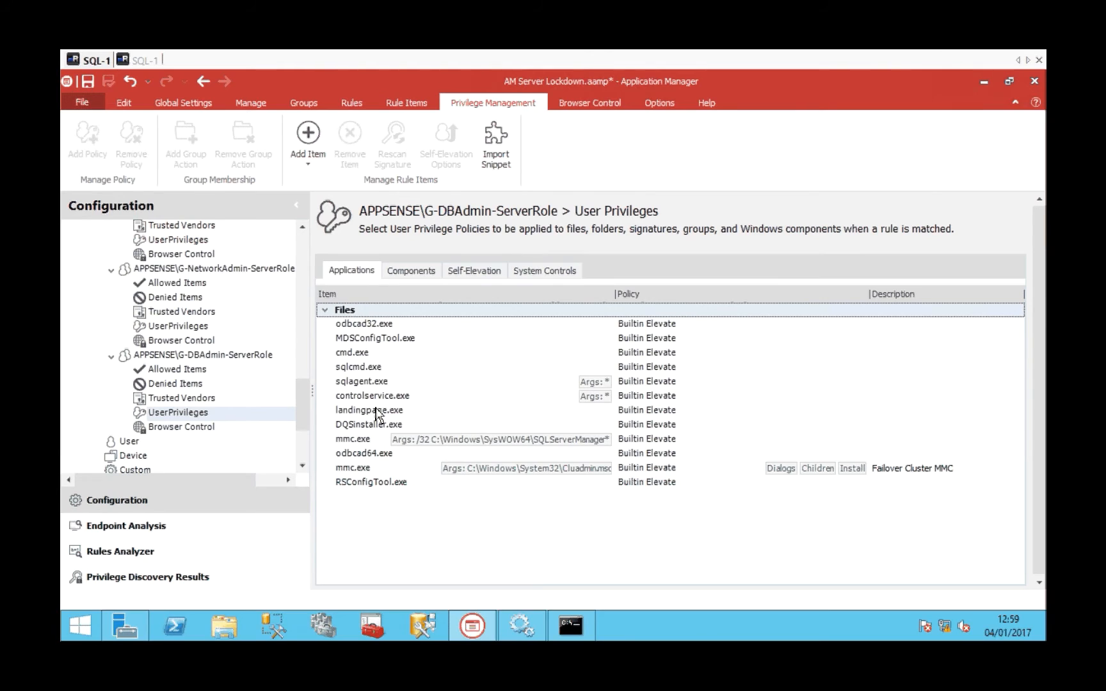
{"action": "left_click", "coordinate": [401, 471]}
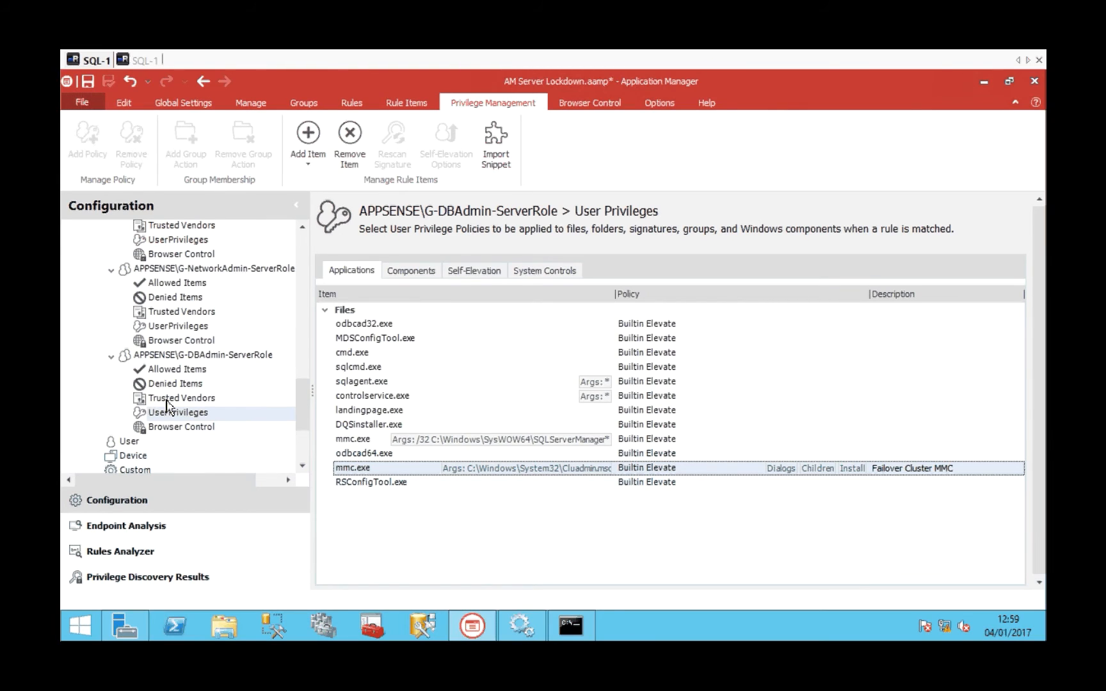
Review the G-DBAdmin-ServerRole allowed items, including sqlcmd.exe, and the SQL* service control in its user privileges.
{"action": "left_click", "coordinate": [174, 370]}
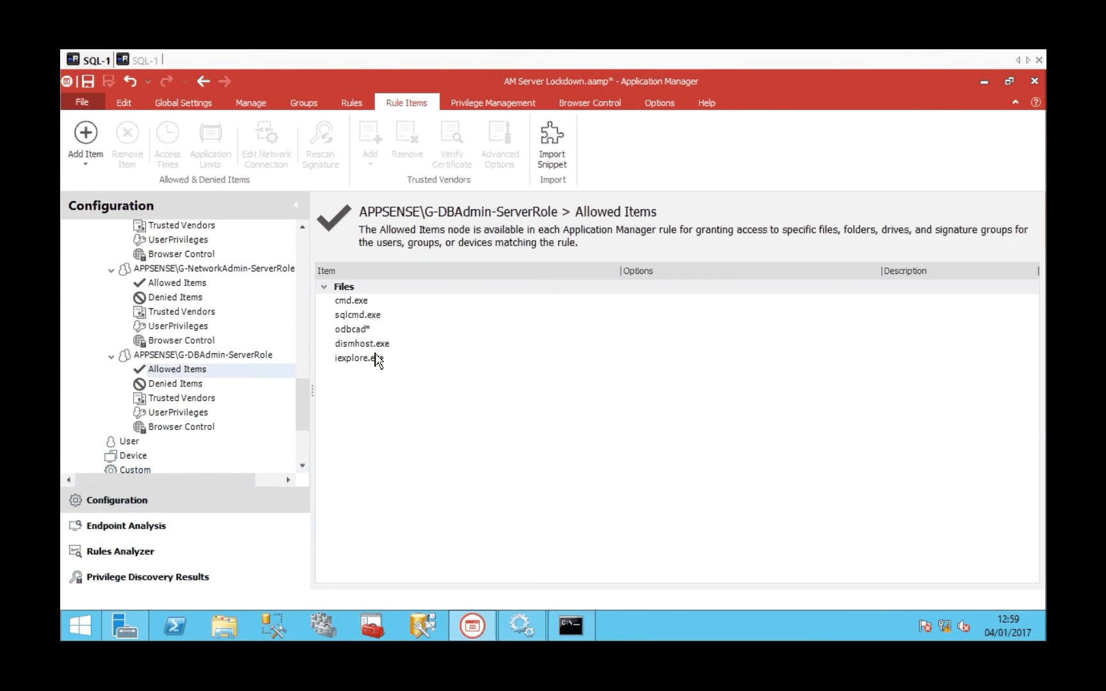
{"action": "left_click", "coordinate": [353, 315]}
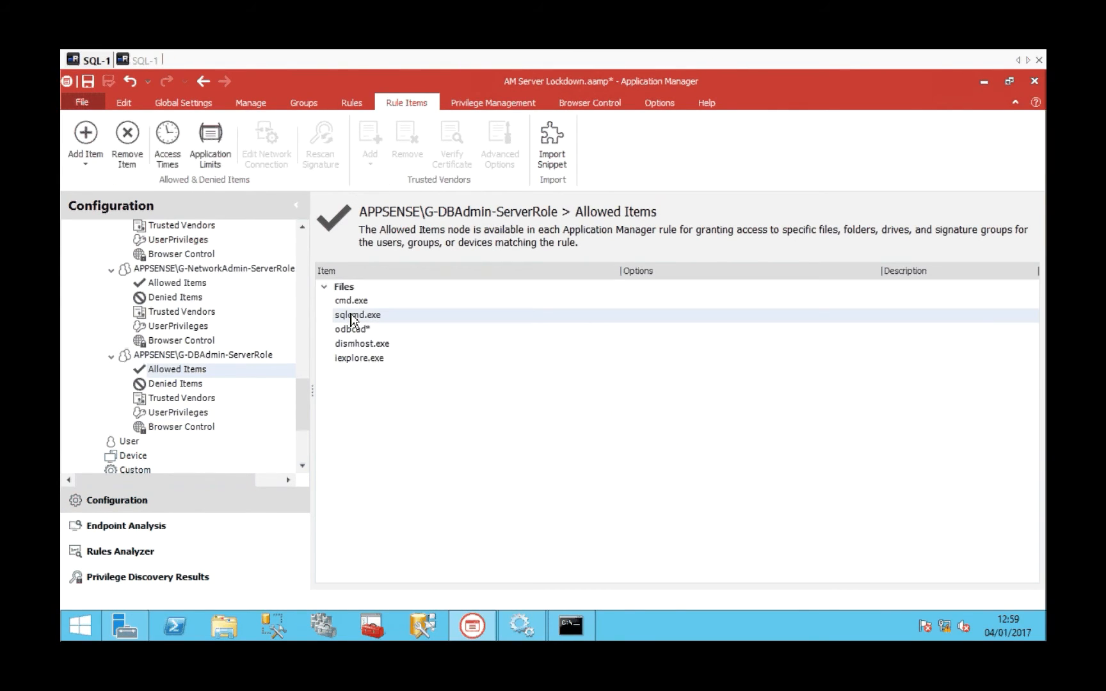
{"action": "left_click", "coordinate": [180, 416]}
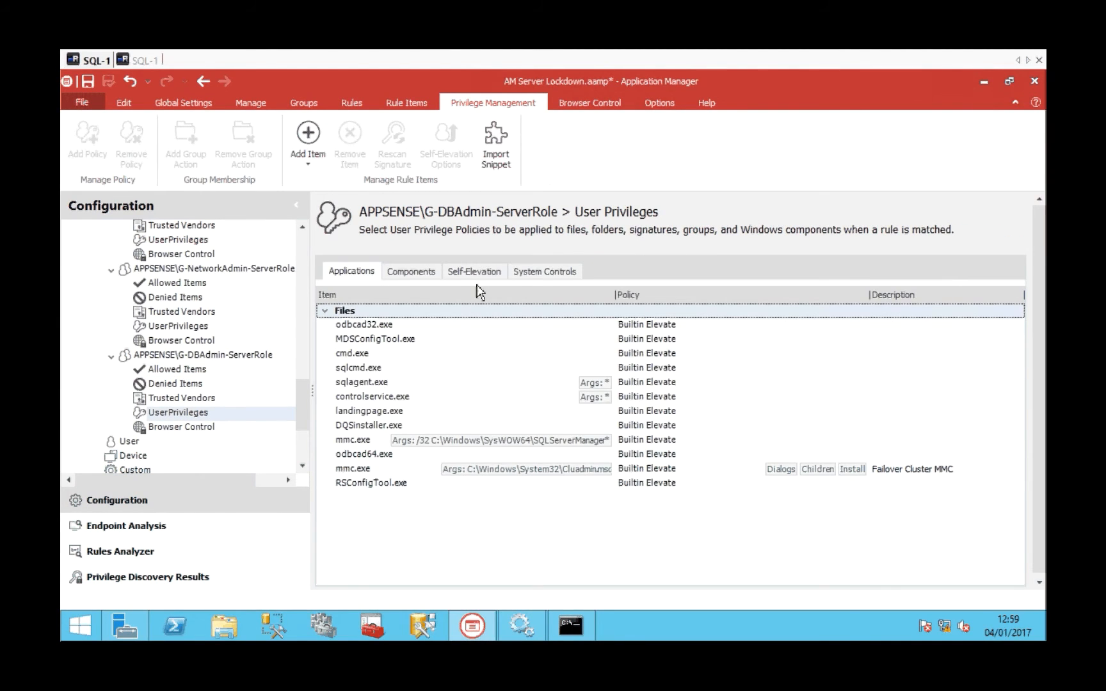
{"action": "left_click", "coordinate": [551, 272]}
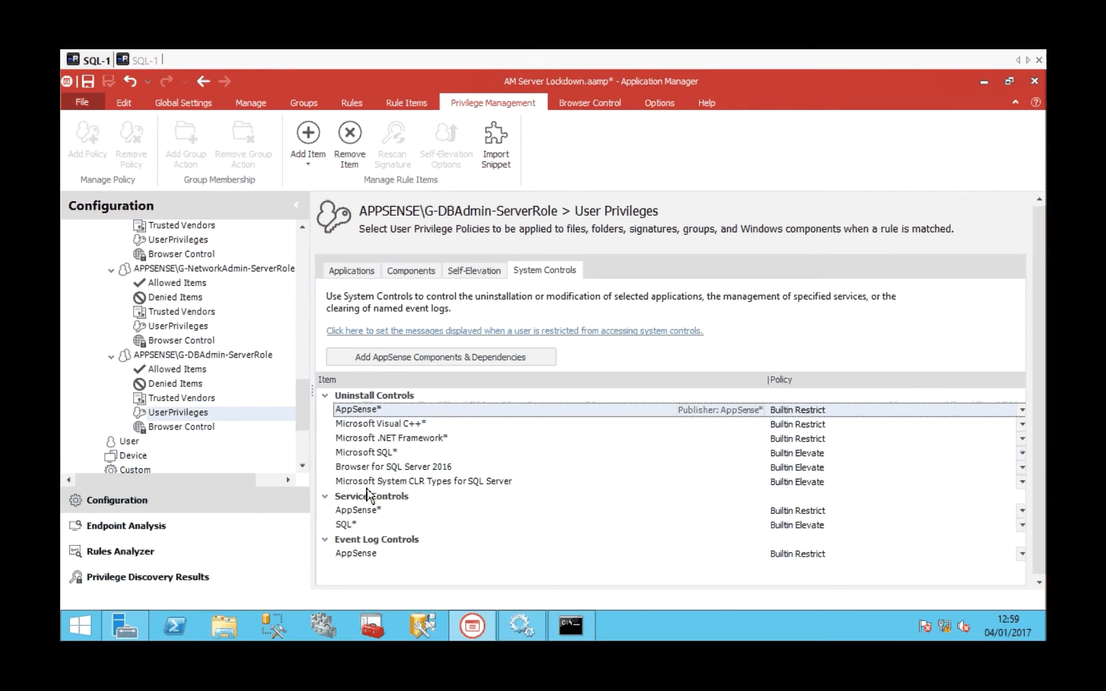
{"action": "left_click", "coordinate": [370, 529]}
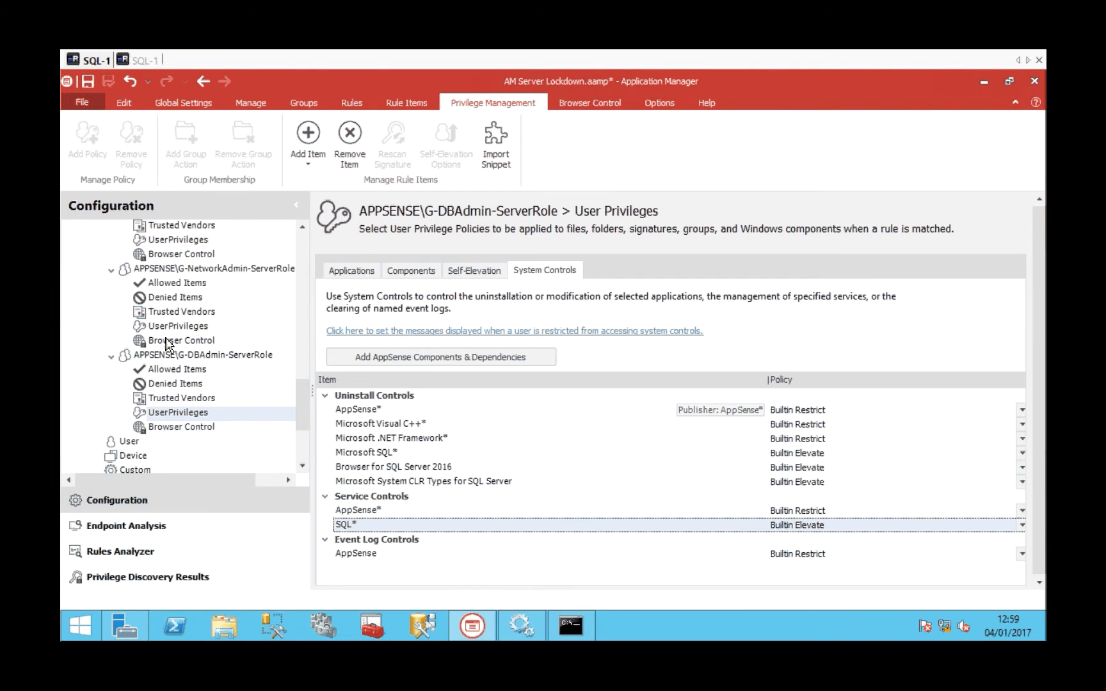
Start the AppSense Application Manager Agent service in Services and return to the database admin's SQL-1 session.
{"action": "left_click", "coordinate": [536, 621]}
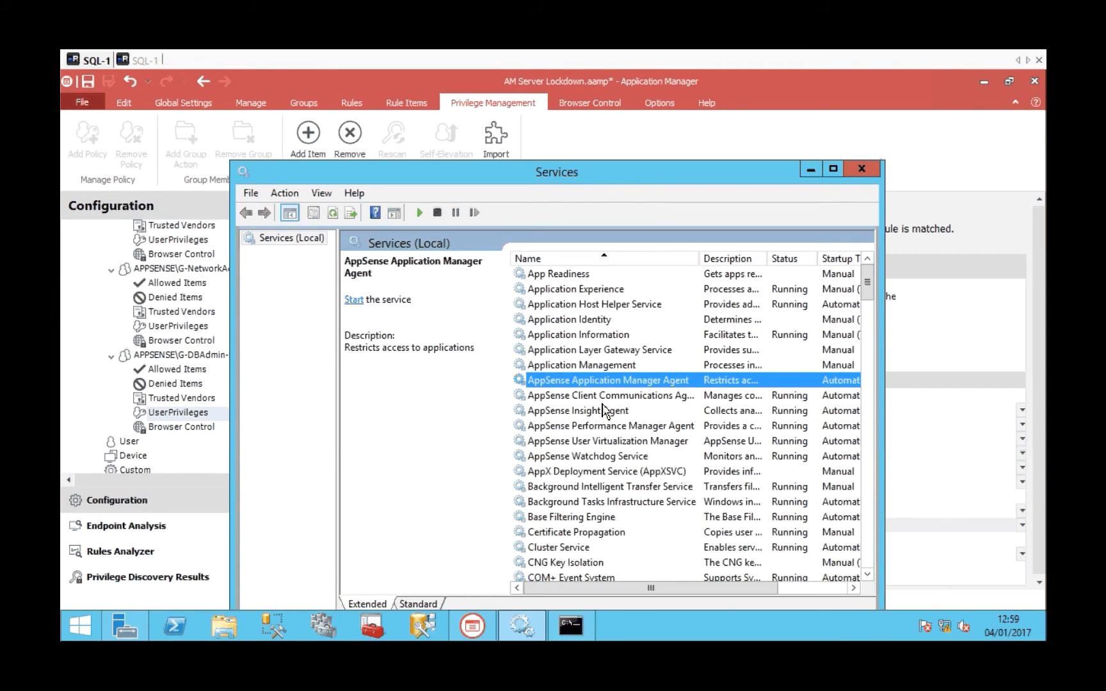
{"action": "right_click", "coordinate": [595, 386]}
{"action": "left_click", "coordinate": [636, 398]}
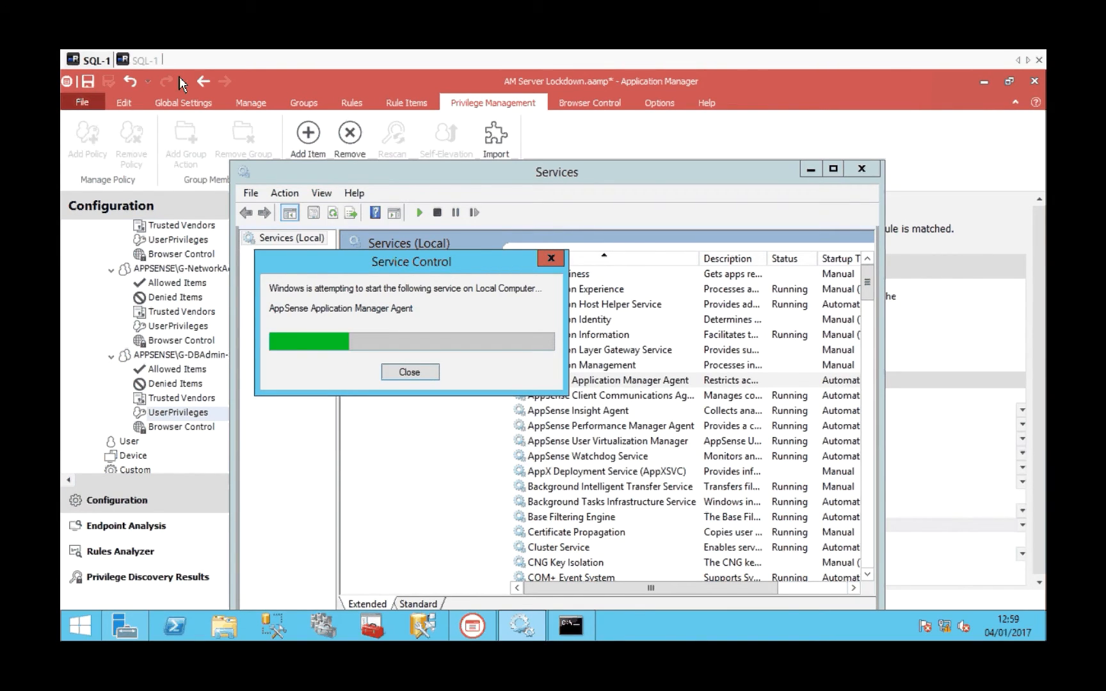
{"action": "left_click", "coordinate": [148, 64]}
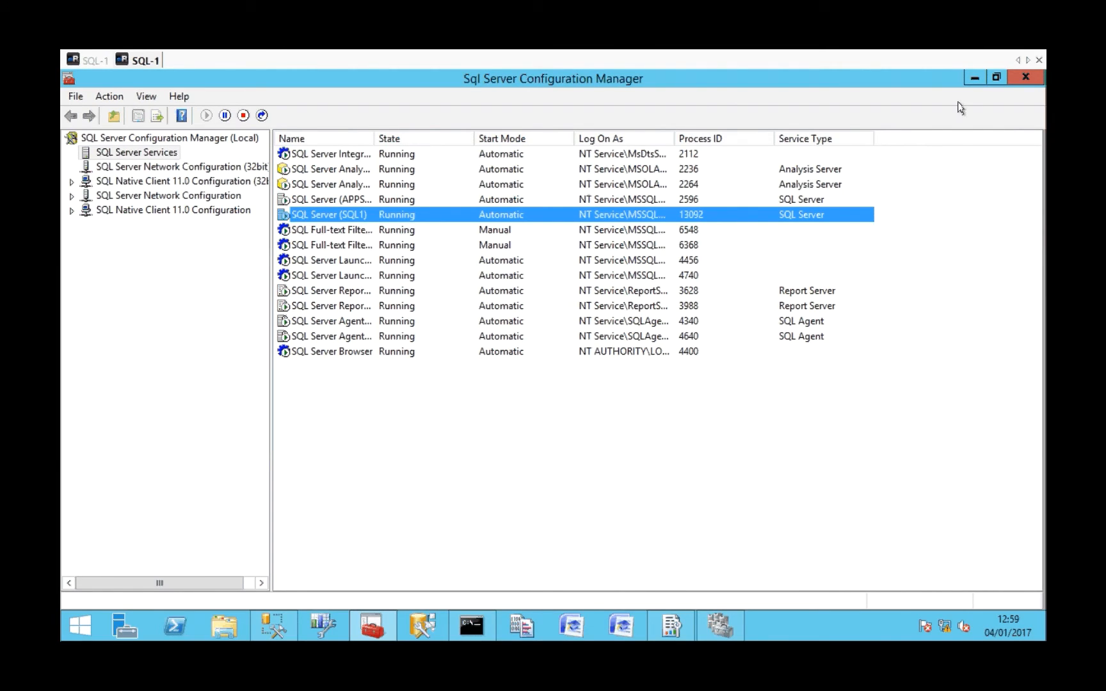
Close Sql Server Configuration Manager, check the AppSense Application Manager Agent in the other SQL-1 session, and relaunch the manager in the database admin's session.
{"action": "left_click", "coordinate": [1026, 78]}
{"action": "left_click", "coordinate": [98, 64]}
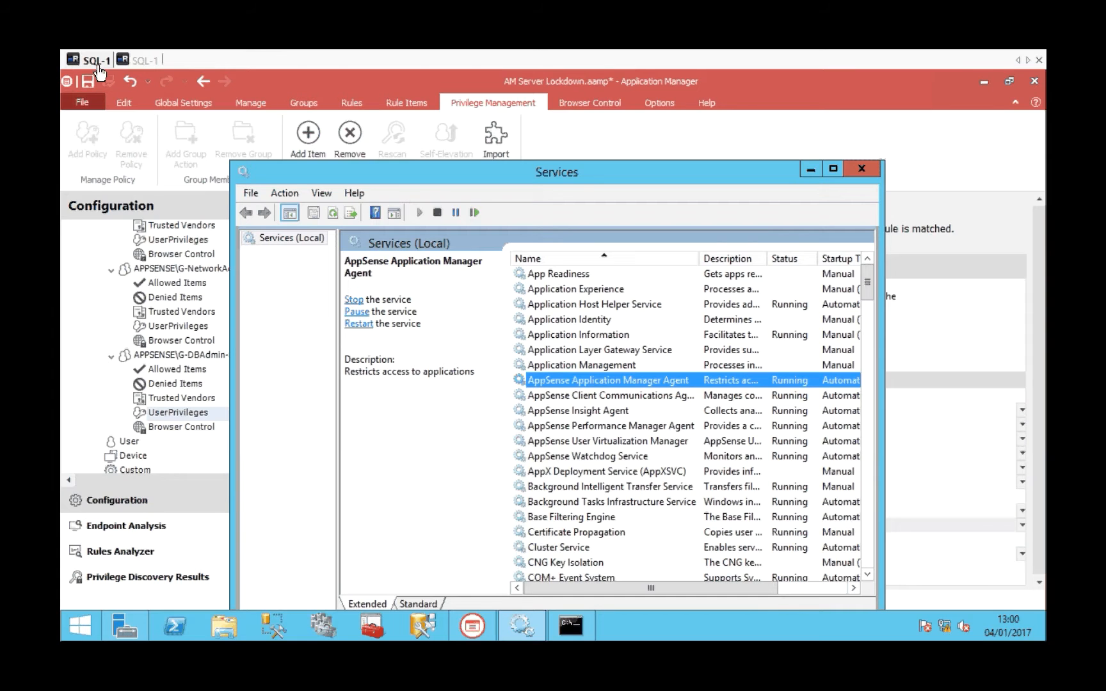
{"action": "left_click", "coordinate": [146, 60]}
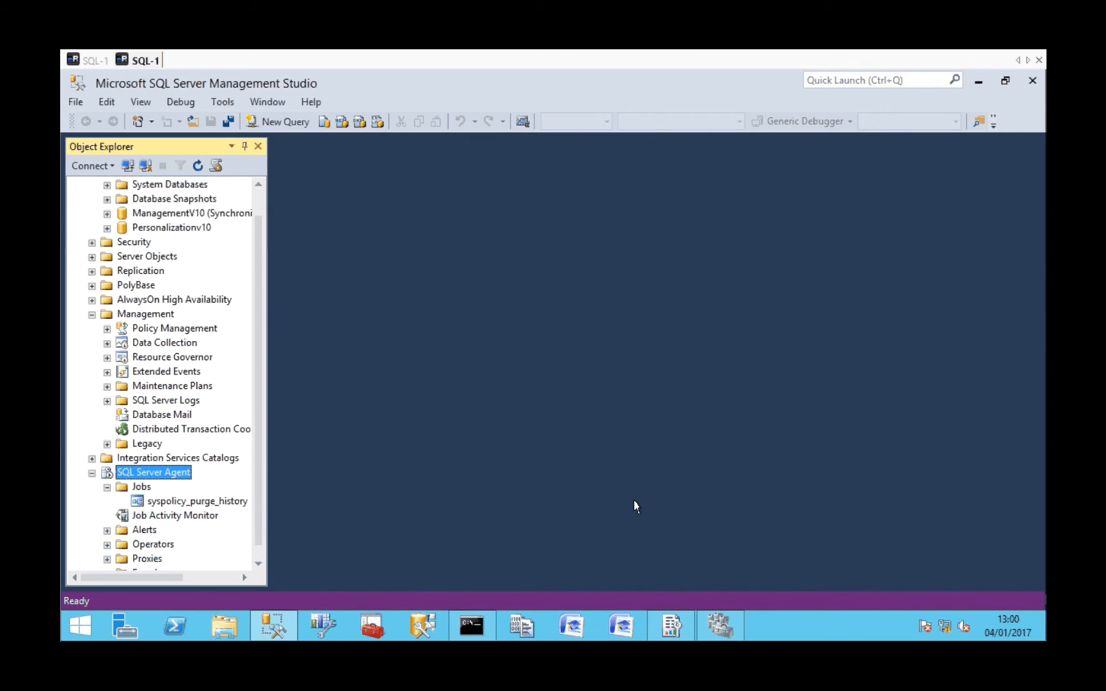
{"action": "left_click", "coordinate": [372, 630]}
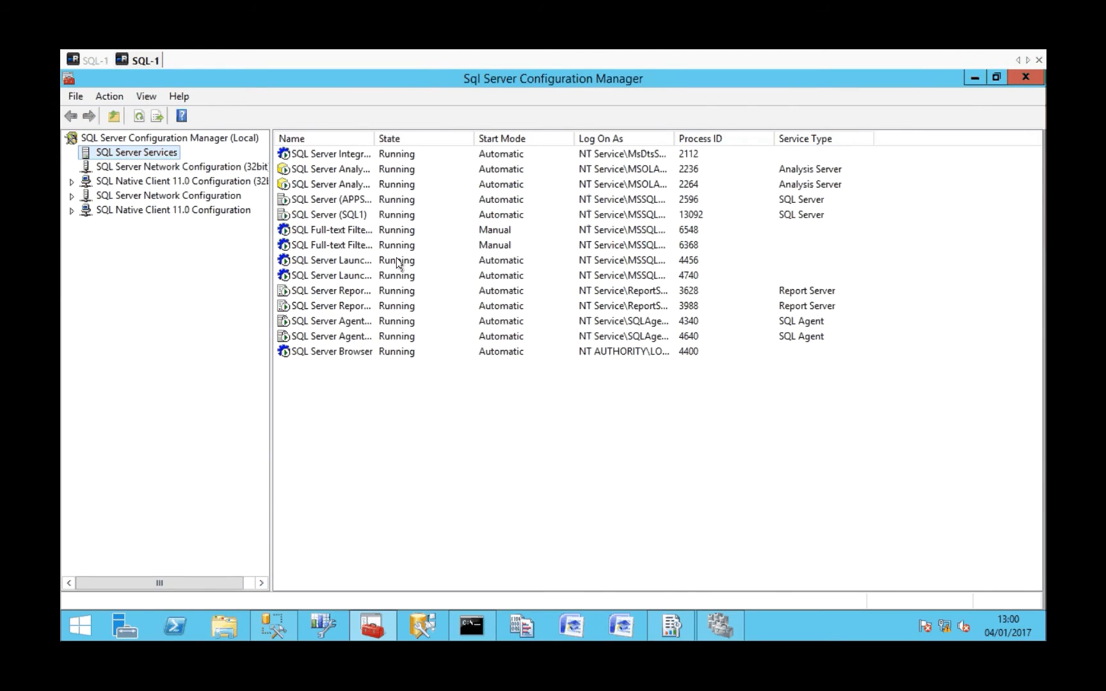
Stop the SQL Server (SQL1) service together with its dependent SQLAgent$SQL1 and MSSQLLaunchpad$SQL1 services.
{"action": "right_click", "coordinate": [350, 216]}
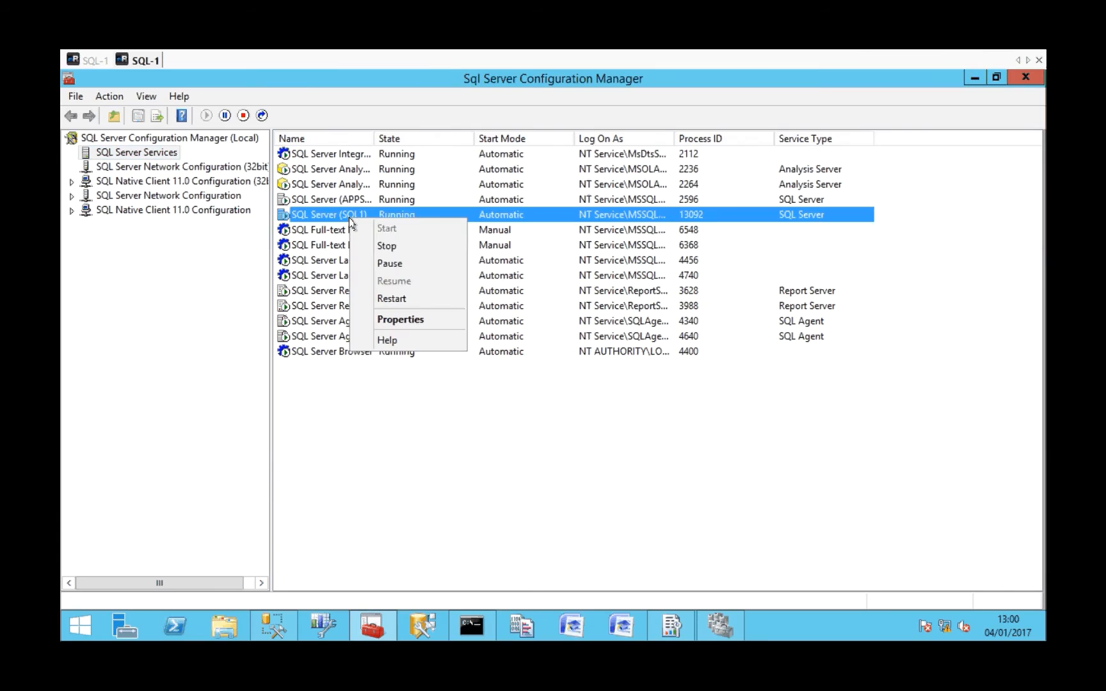
{"action": "left_click", "coordinate": [385, 247]}
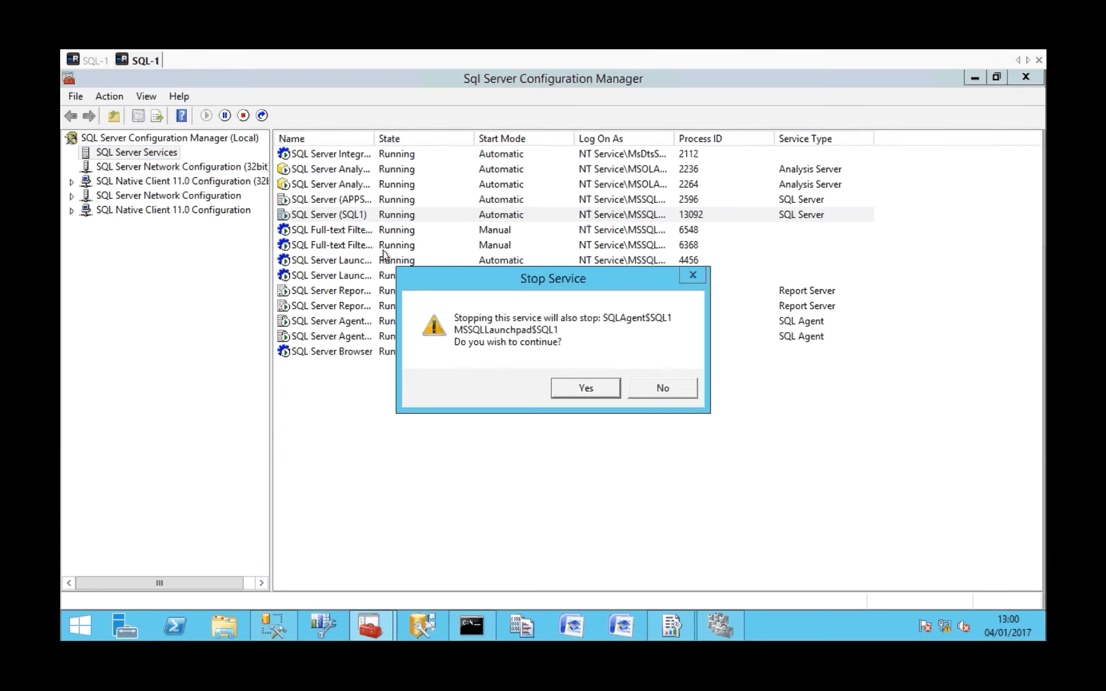
{"action": "left_click", "coordinate": [600, 386]}
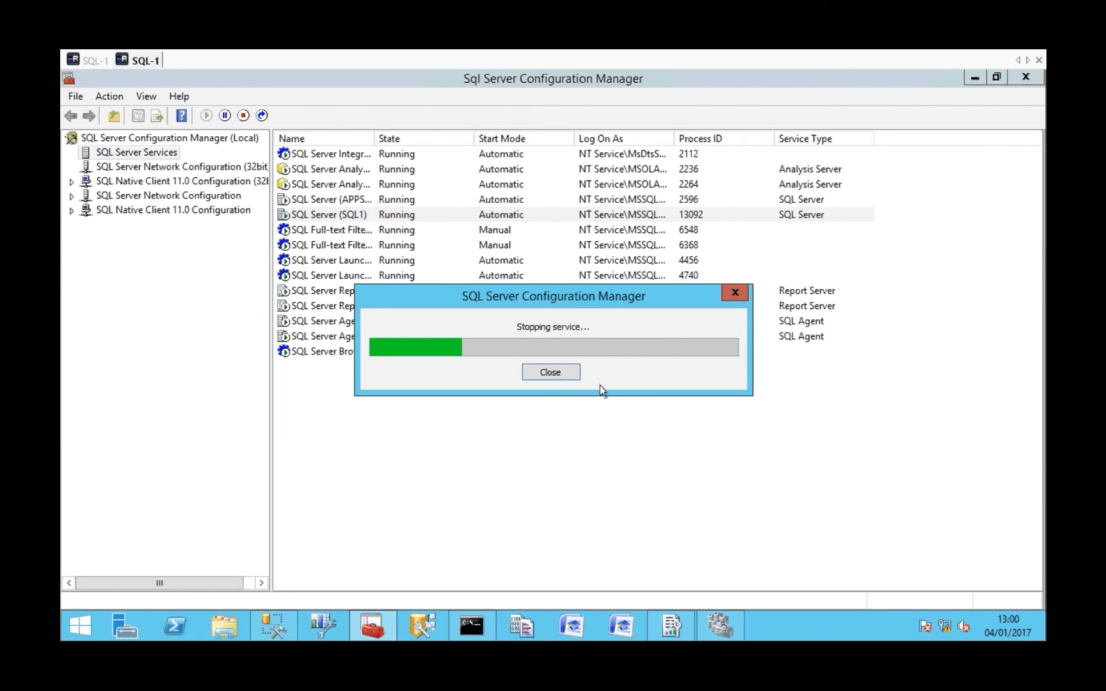
Close the old Failover Cluster Manager window, relaunch the program, and open and expand the SQLCLUSTER.AppSense.lab cluster.
{"action": "right_click", "coordinate": [719, 629]}
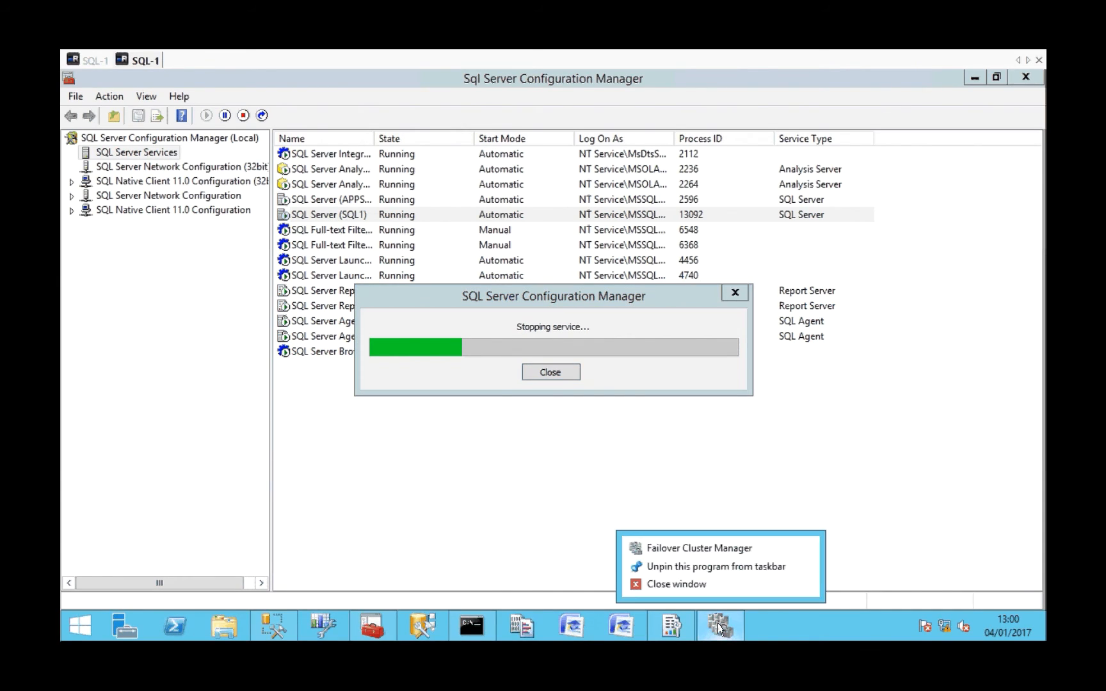
{"action": "left_click", "coordinate": [710, 586]}
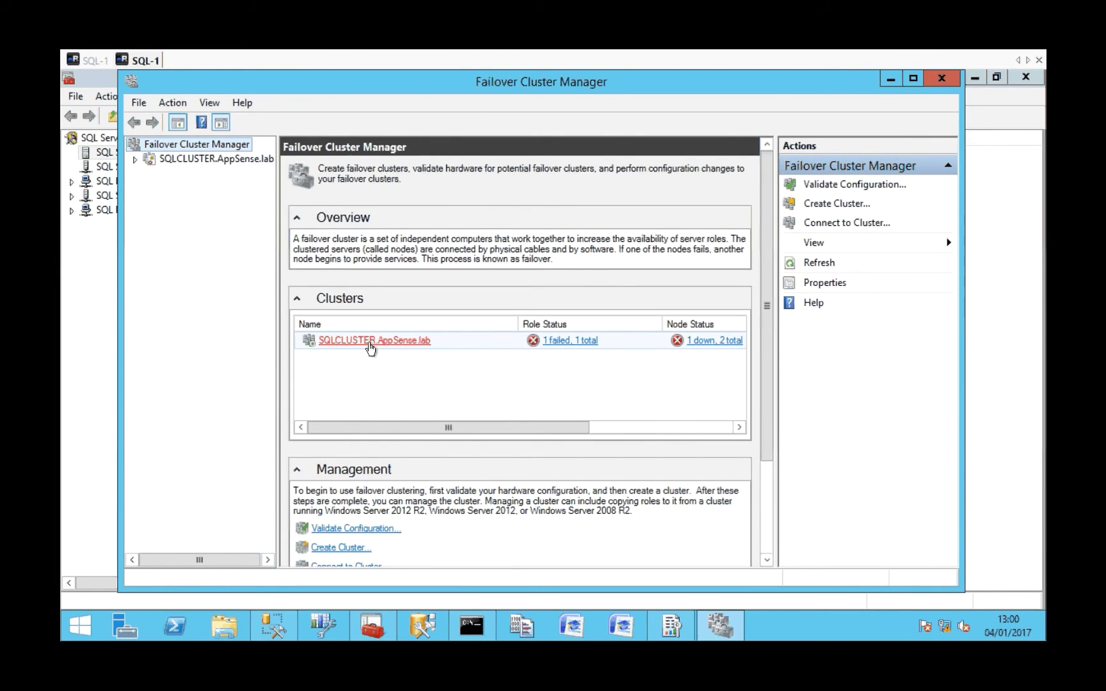
{"action": "left_click", "coordinate": [370, 342]}
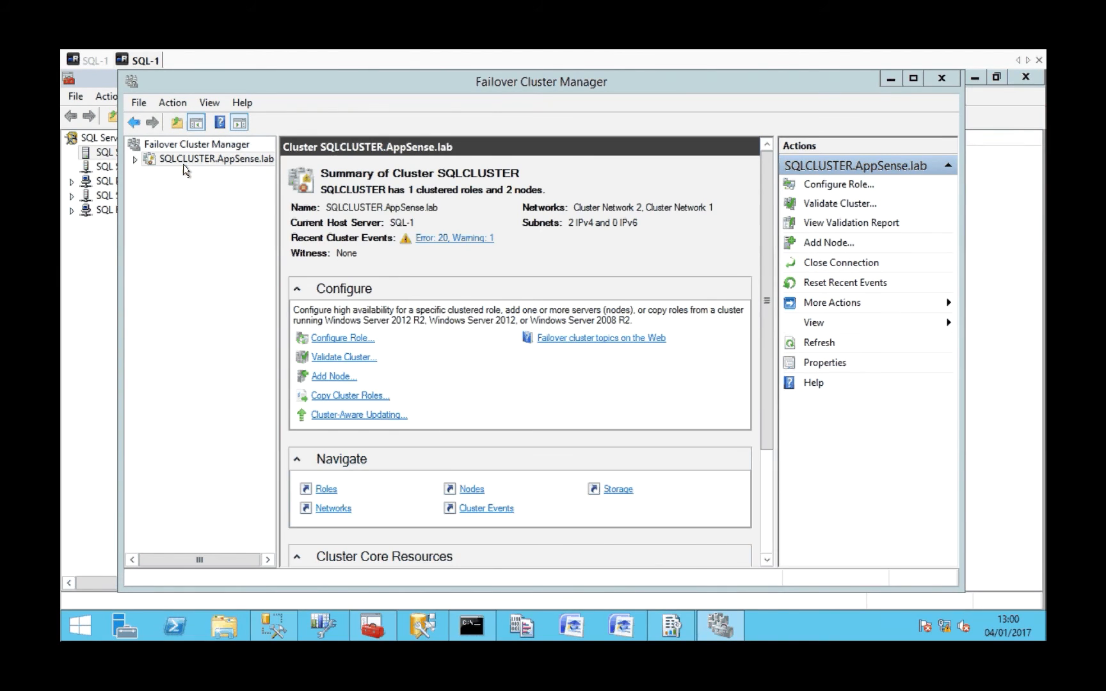
{"action": "left_click", "coordinate": [187, 163]}
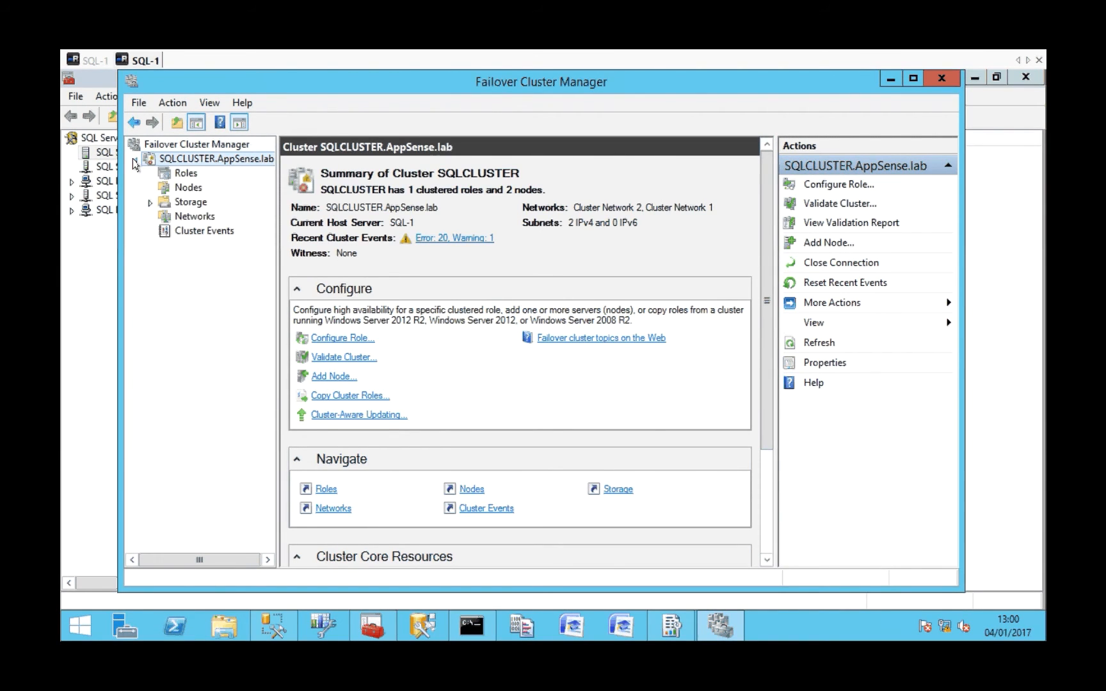
Review the cluster's storage, roles and nodes, display the SQL-1 node's details, and minimize Failover Cluster Manager.
{"action": "left_click", "coordinate": [184, 201]}
{"action": "left_click", "coordinate": [187, 186]}
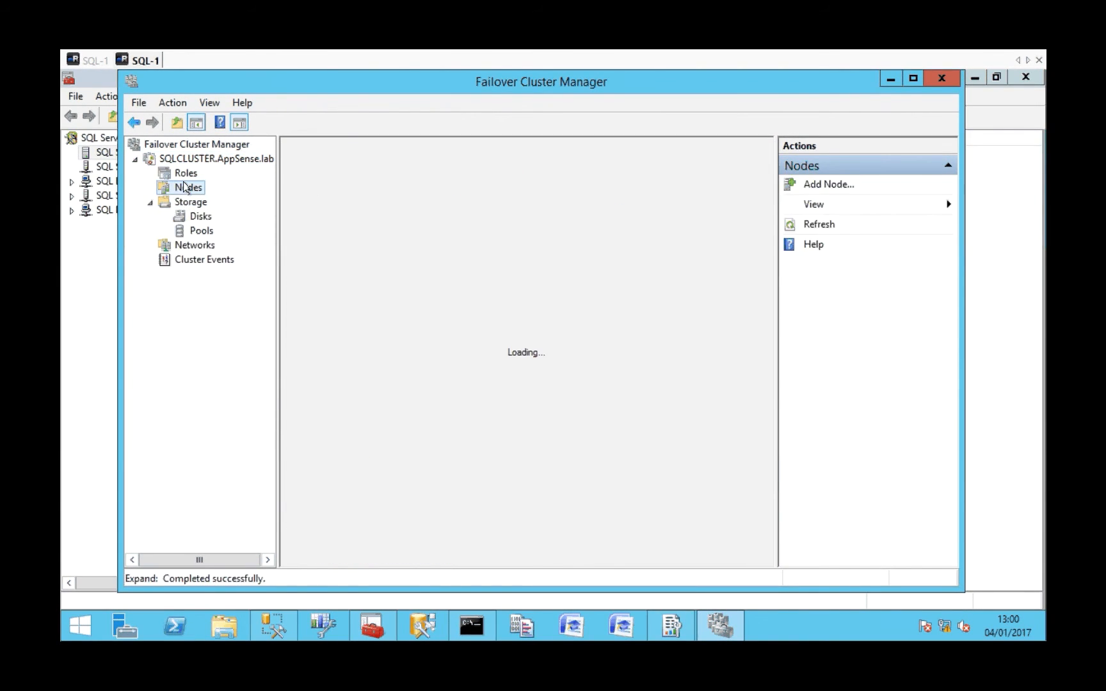
{"action": "left_click", "coordinate": [187, 174]}
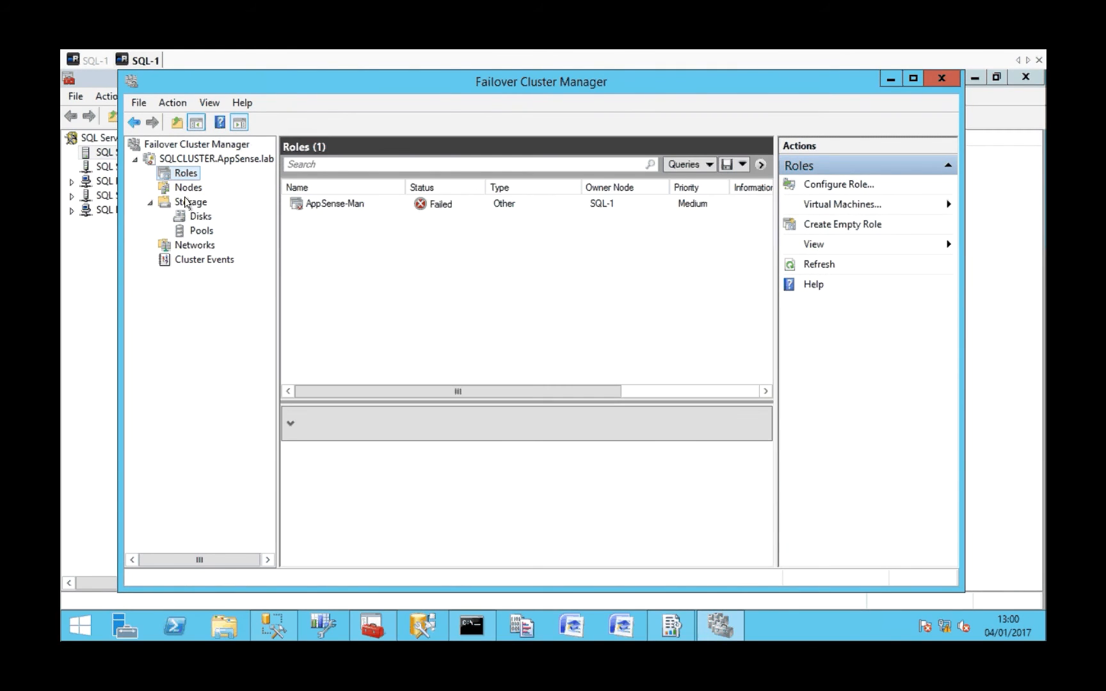
{"action": "left_click", "coordinate": [188, 190]}
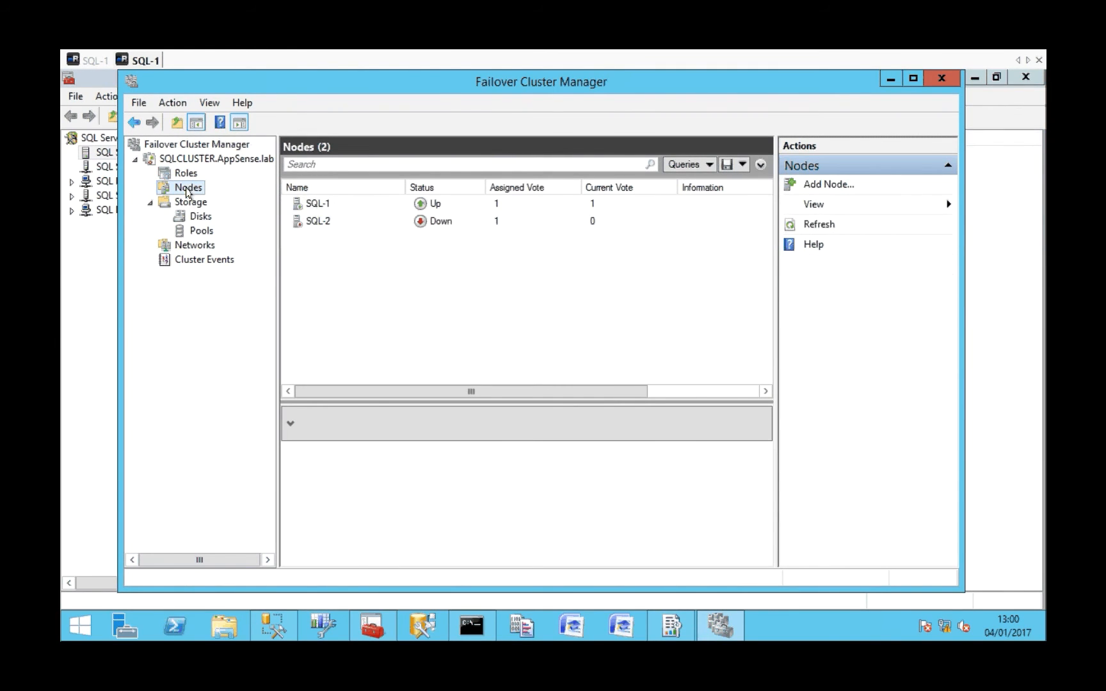
{"action": "left_click", "coordinate": [318, 205]}
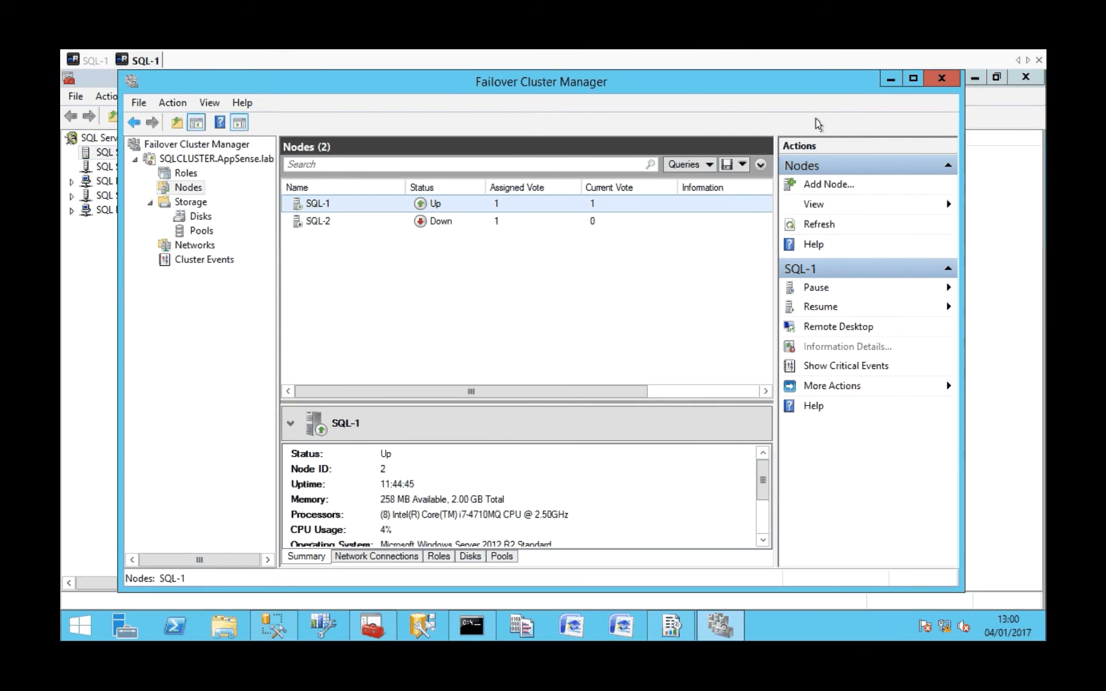
{"action": "left_click", "coordinate": [890, 82]}
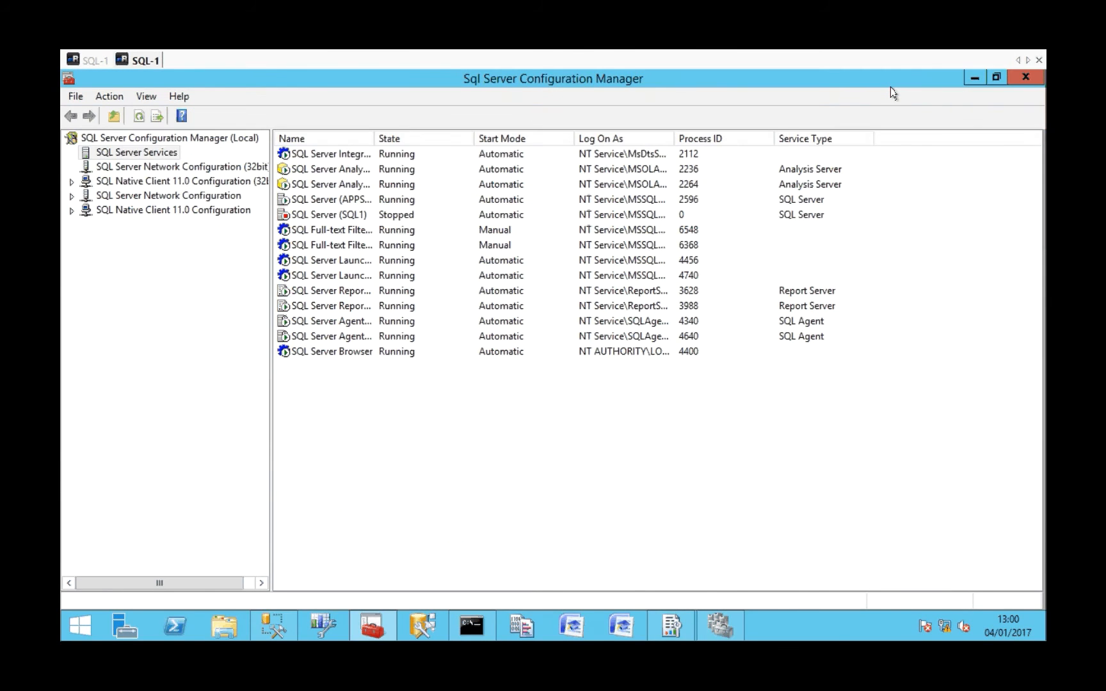
Start the SQL Server (SQL1) service again and check its state in Sql Server Configuration Manager.
{"action": "right_click", "coordinate": [326, 218]}
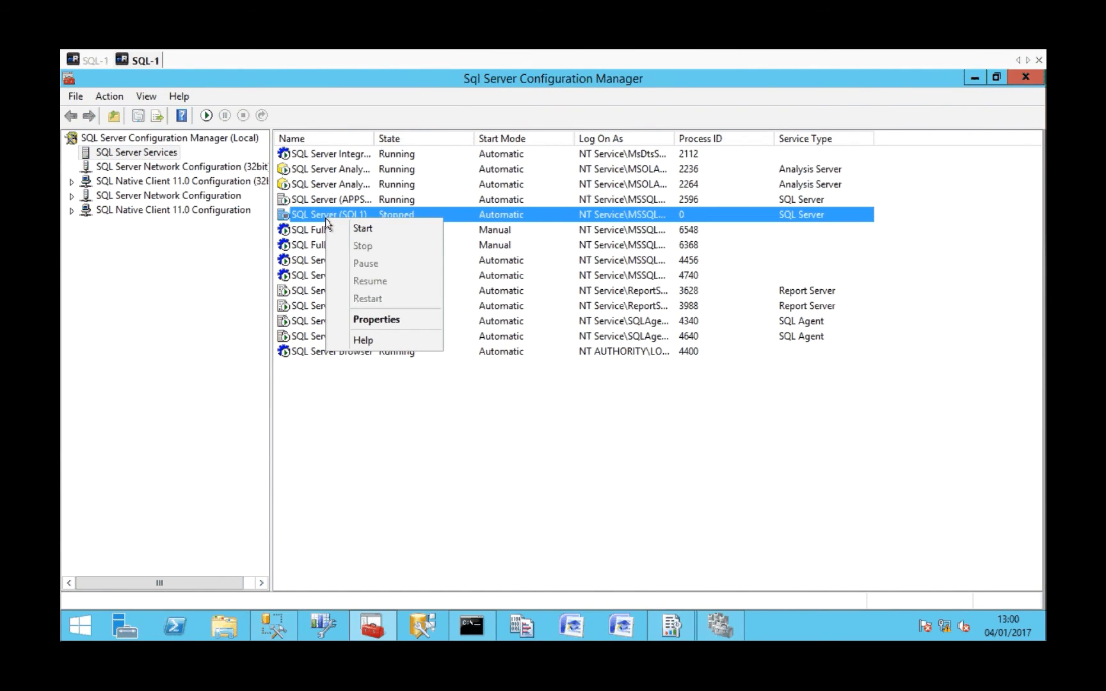
{"action": "left_click", "coordinate": [360, 228]}
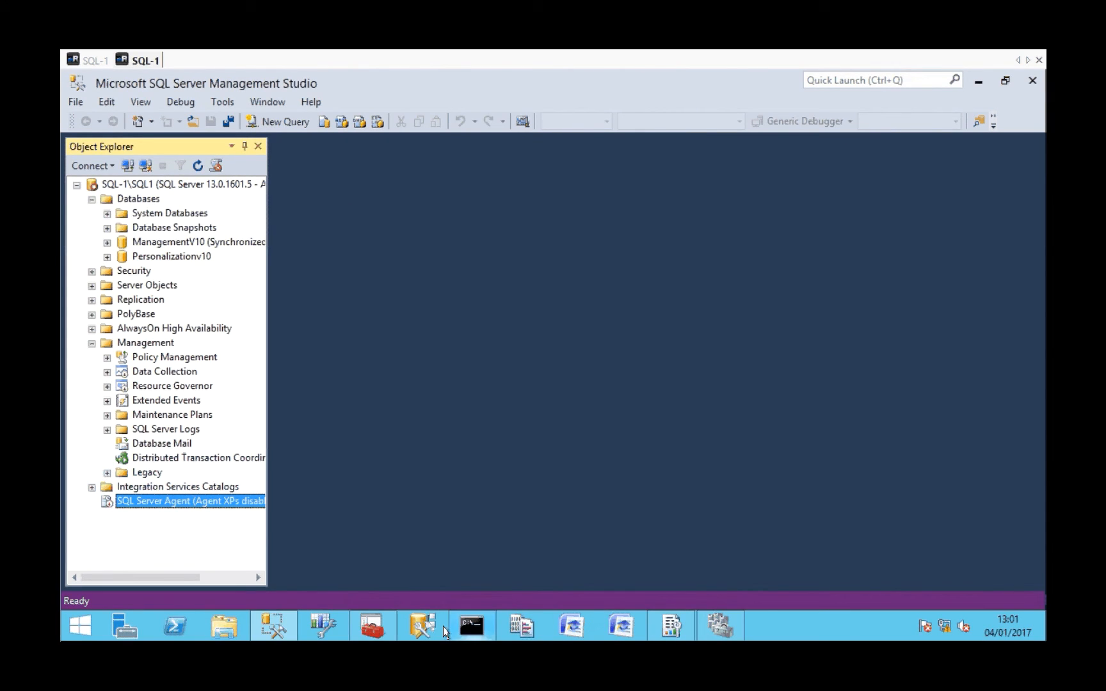
{"action": "left_click", "coordinate": [386, 628]}
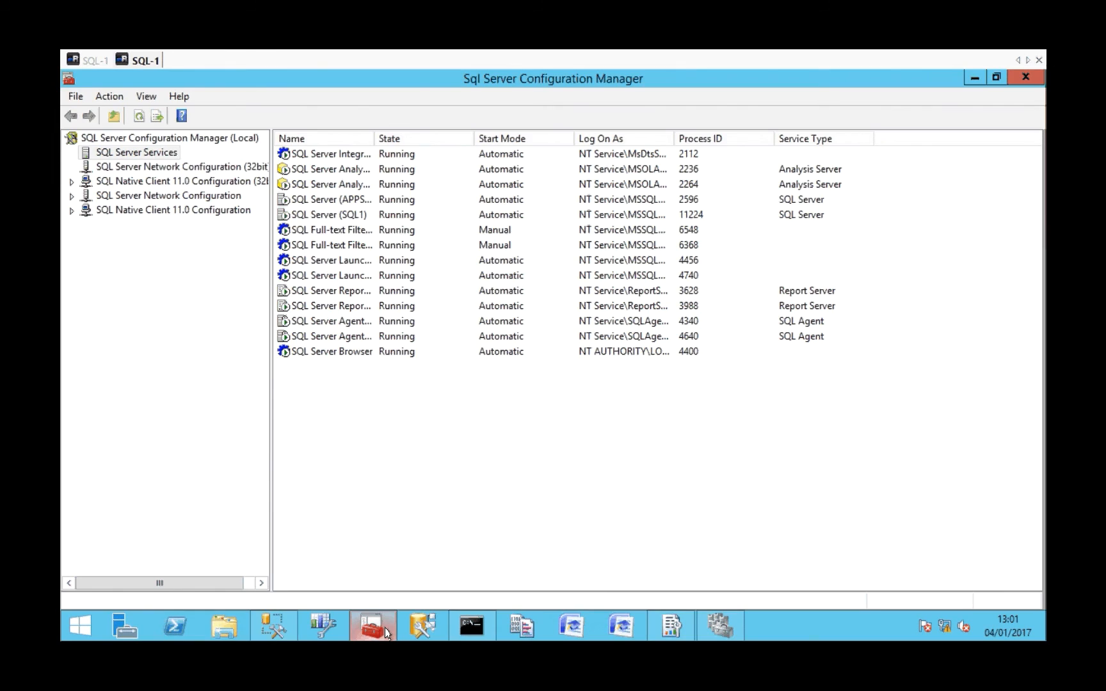
Switch to SQL Server Management Studio, refresh the SQL-1\SQL1 server, and start its SQL Server Agent service.
{"action": "left_click", "coordinate": [323, 629]}
{"action": "left_click", "coordinate": [138, 187]}
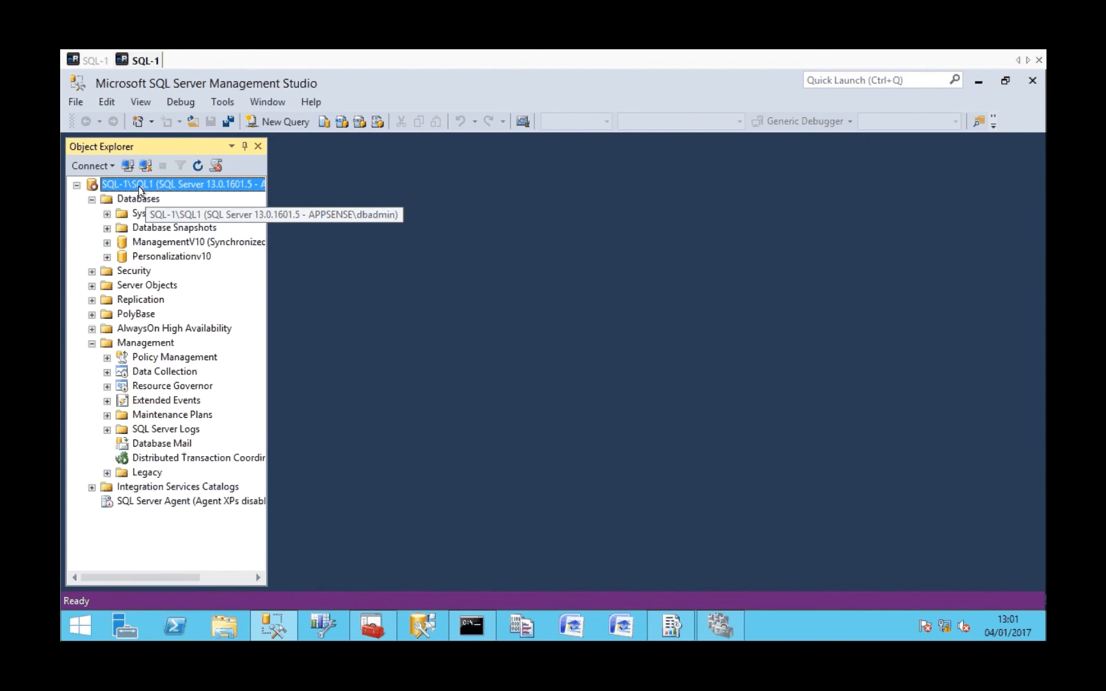
{"action": "key", "text": "F5"}
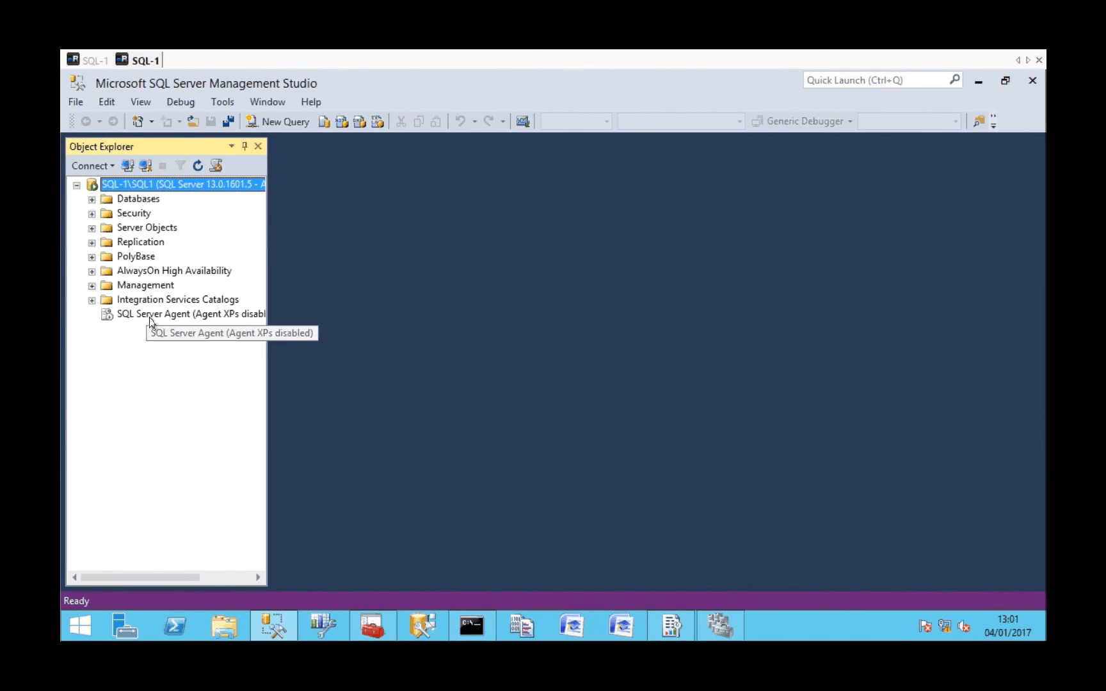
{"action": "right_click", "coordinate": [150, 320]}
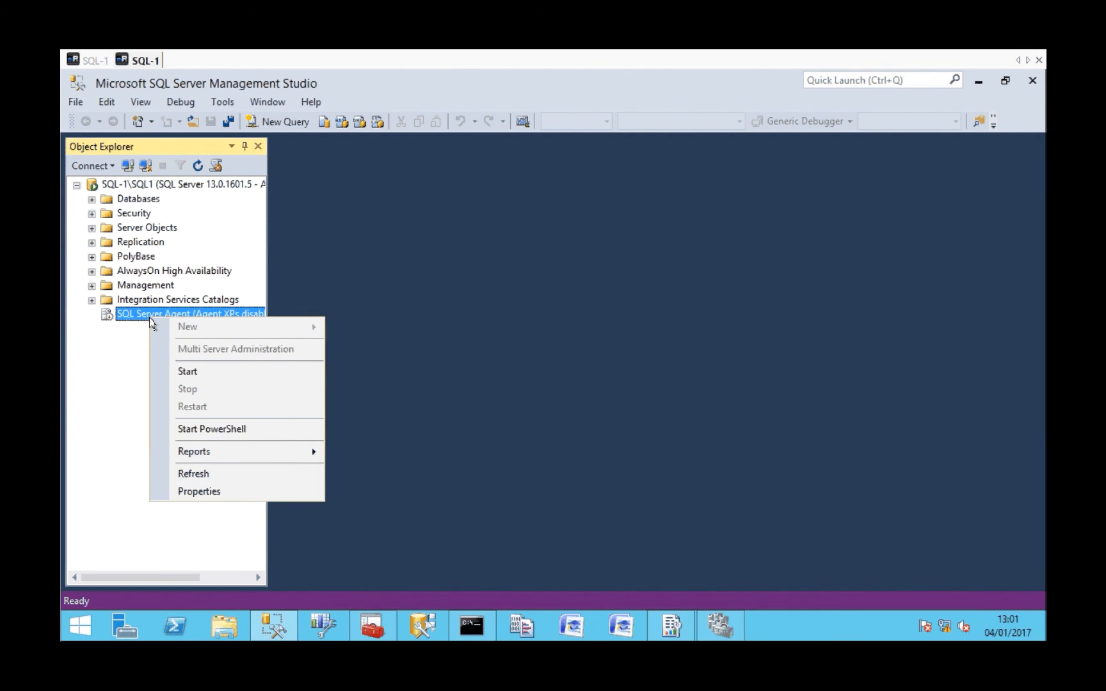
{"action": "left_click", "coordinate": [187, 371]}
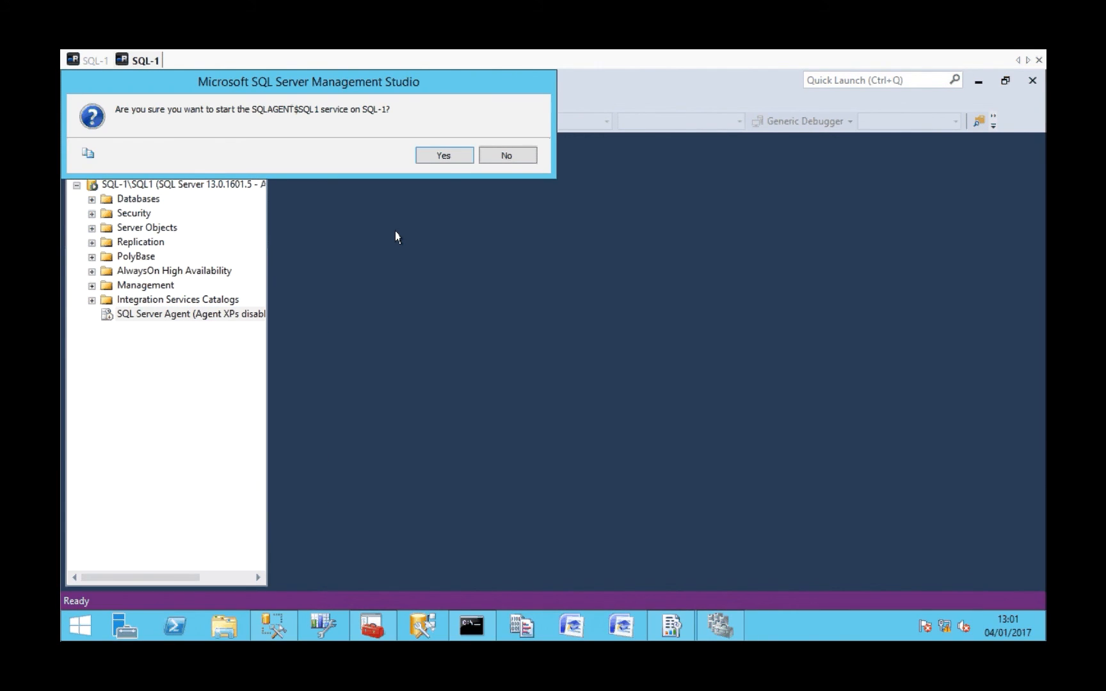
{"action": "left_click", "coordinate": [443, 159]}
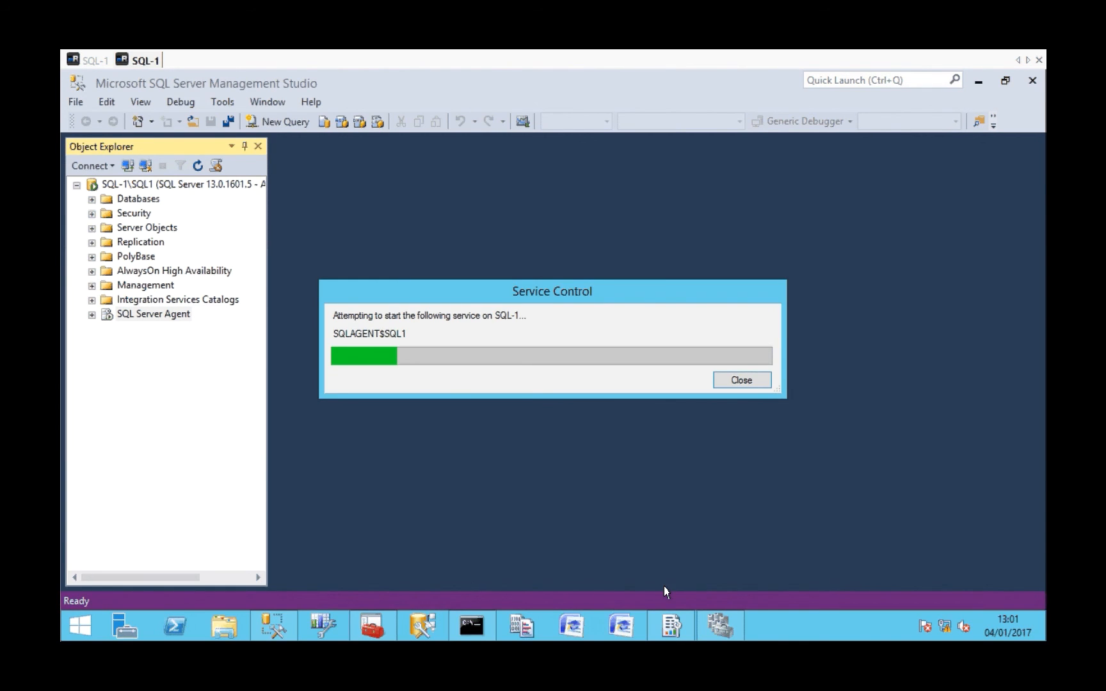
Restart Reporting Services Configuration Manager, connect to the SQL1 report server instance on SQL-1, examine its status, and minimize the window.
{"action": "left_click", "coordinate": [672, 626]}
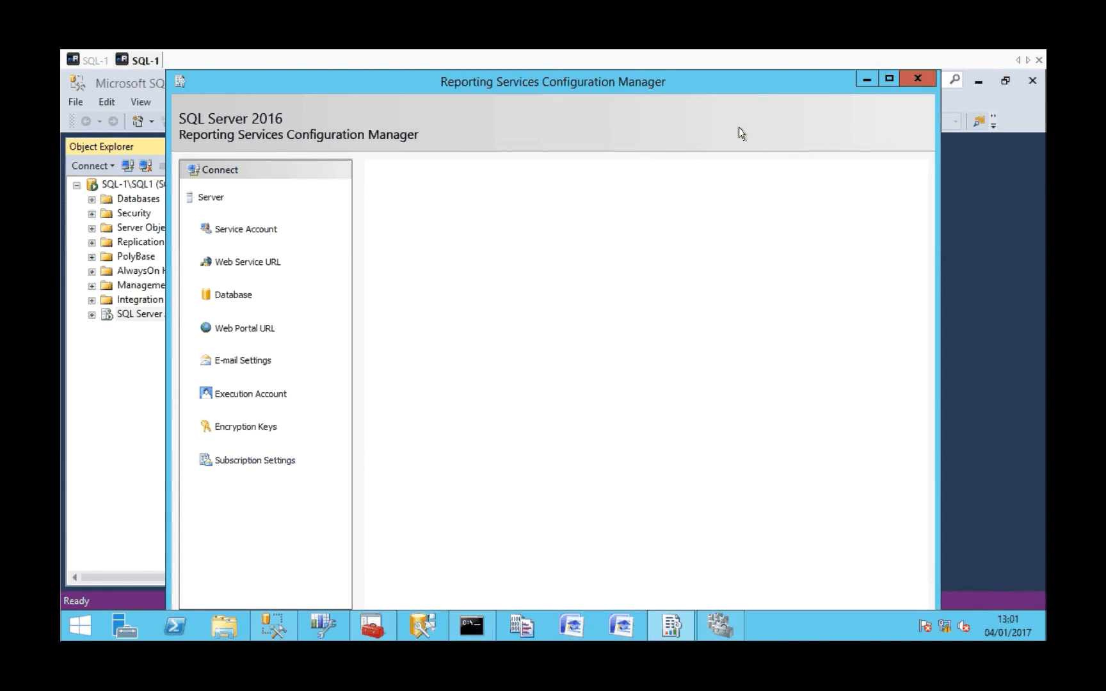
{"action": "left_click", "coordinate": [917, 78]}
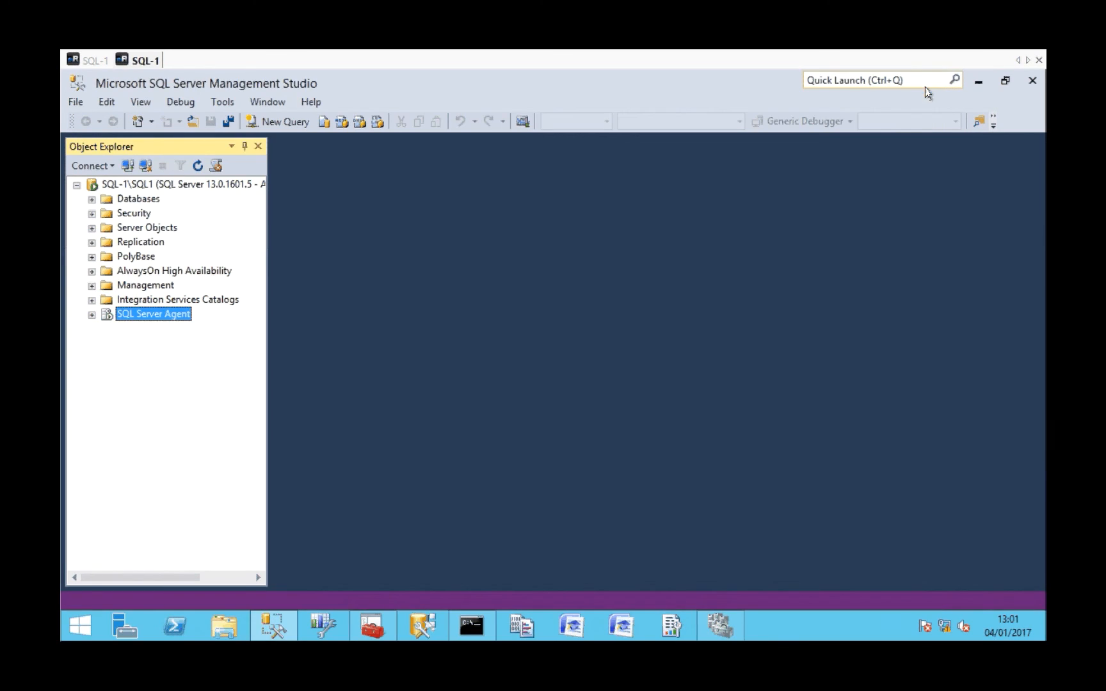
{"action": "left_click", "coordinate": [662, 618]}
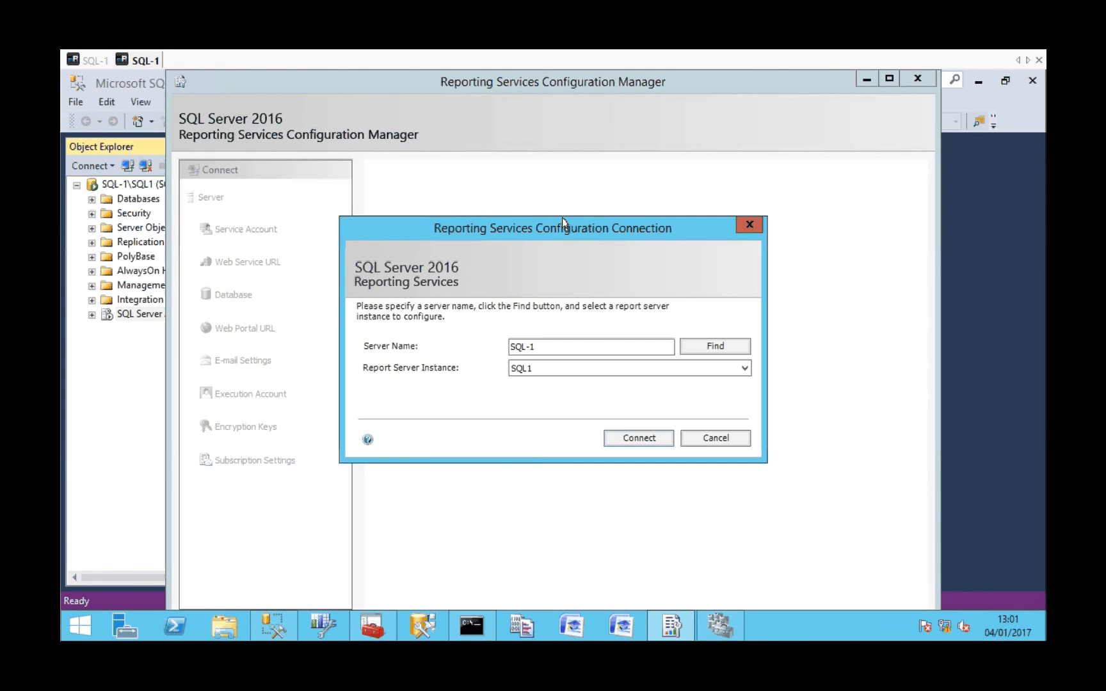
{"action": "left_click", "coordinate": [638, 430]}
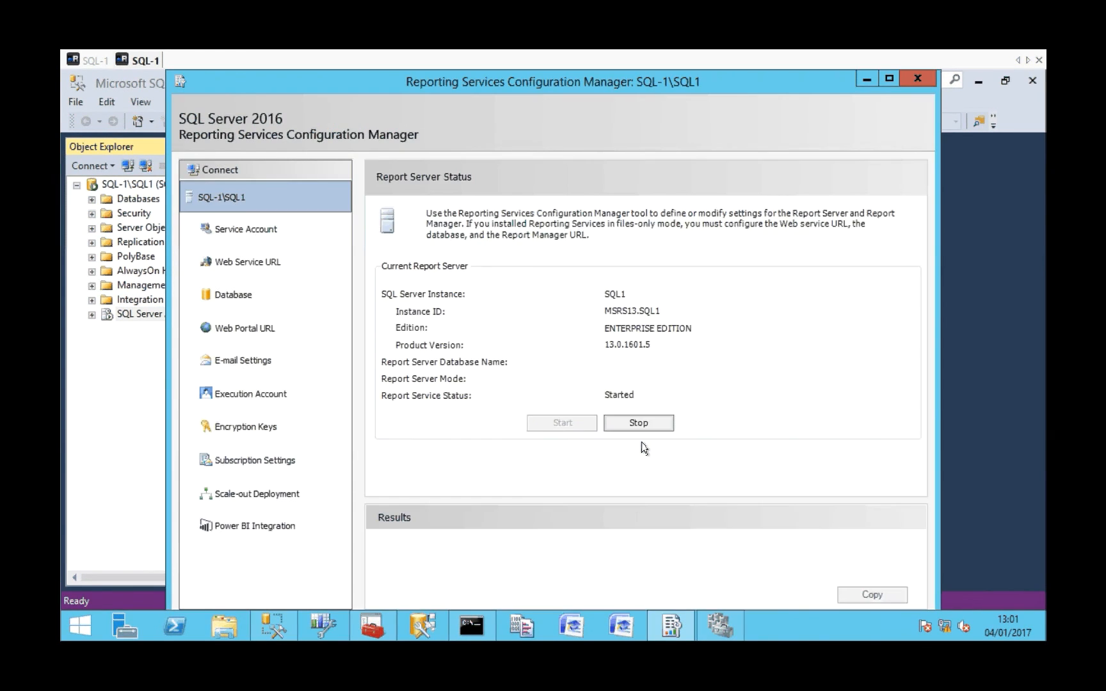
{"action": "left_click", "coordinate": [866, 80]}
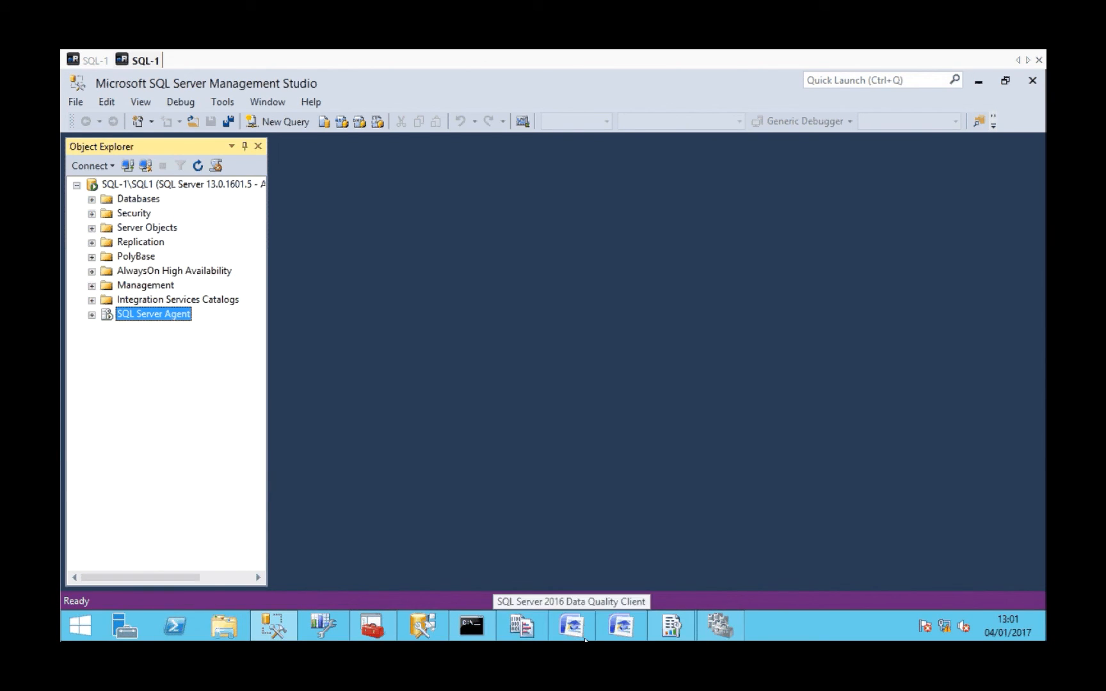
{"action": "mouse_move", "coordinate": [671, 628]}
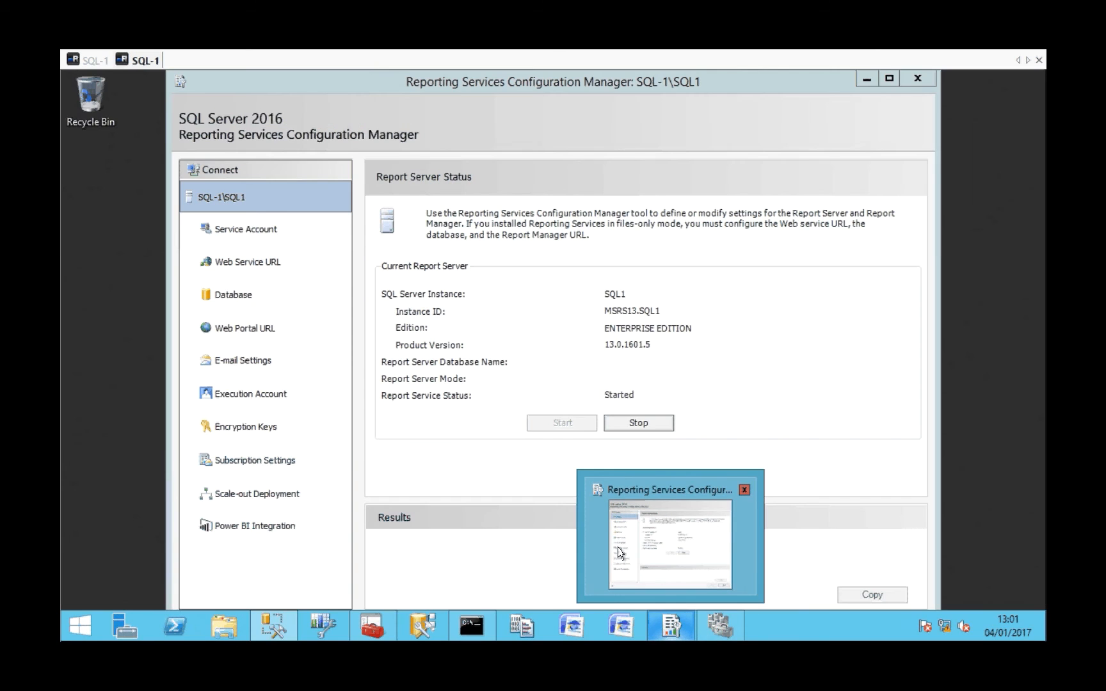